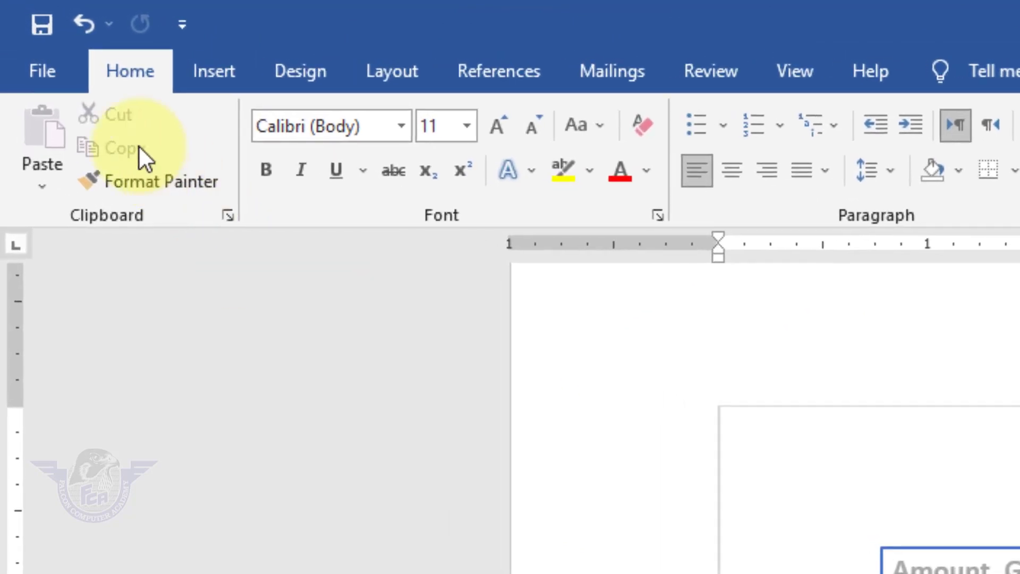
Step: Create a new blank document
click(55, 77)
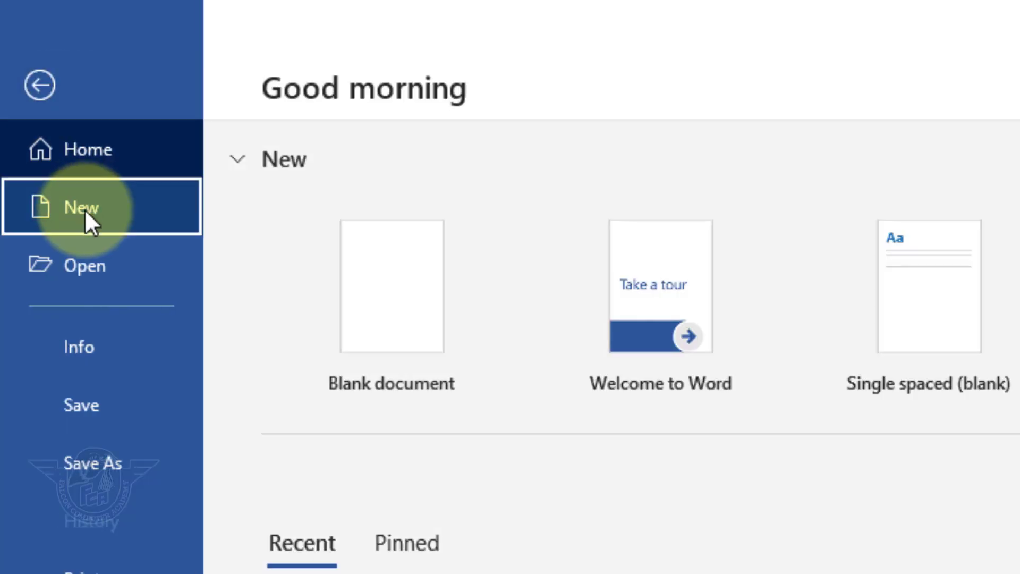
click(85, 209)
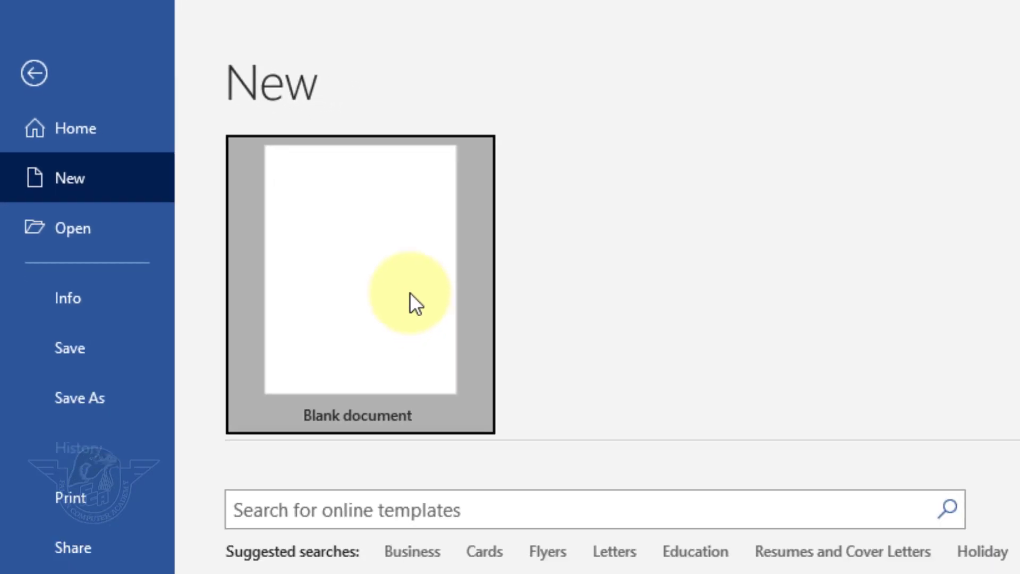
click(414, 303)
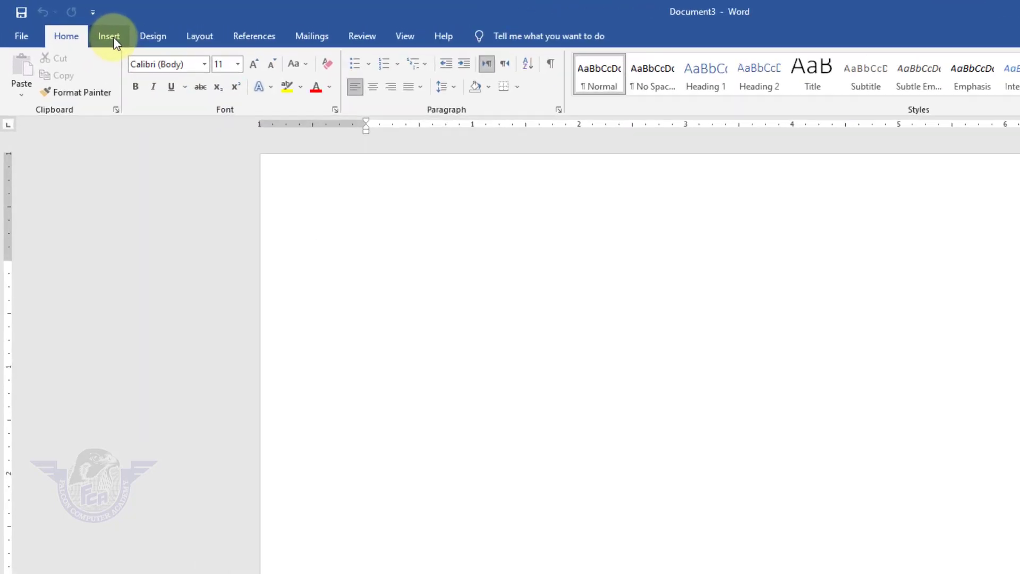
Step: Insert a 3-D Pie chart into the blank document
click(114, 39)
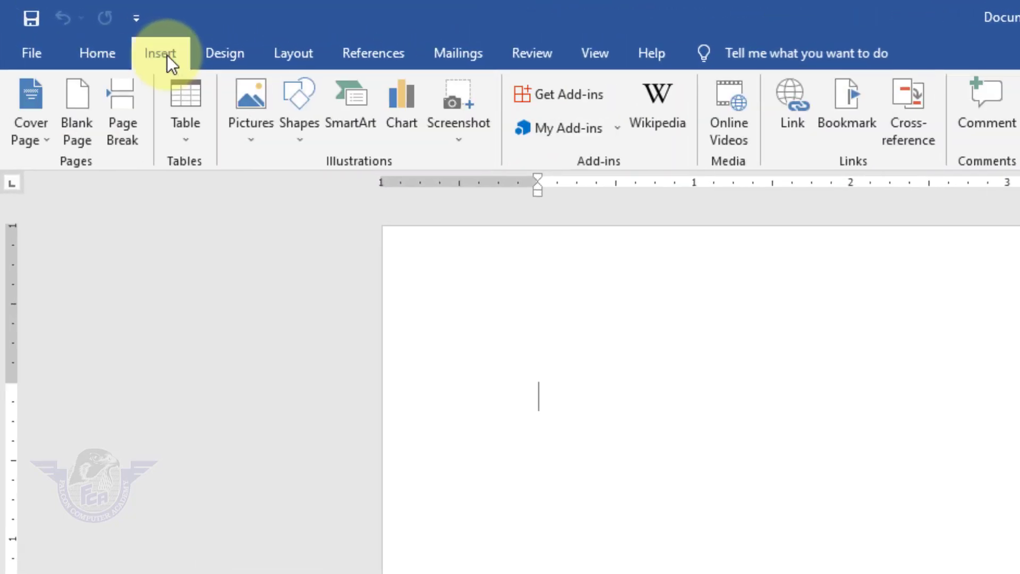
click(404, 109)
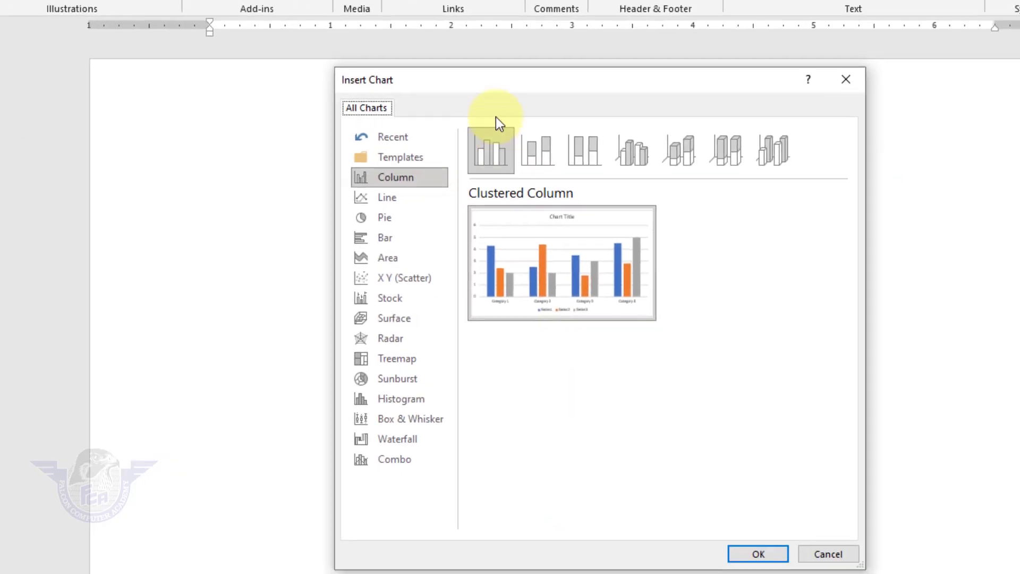
drag(494, 80, 384, 103)
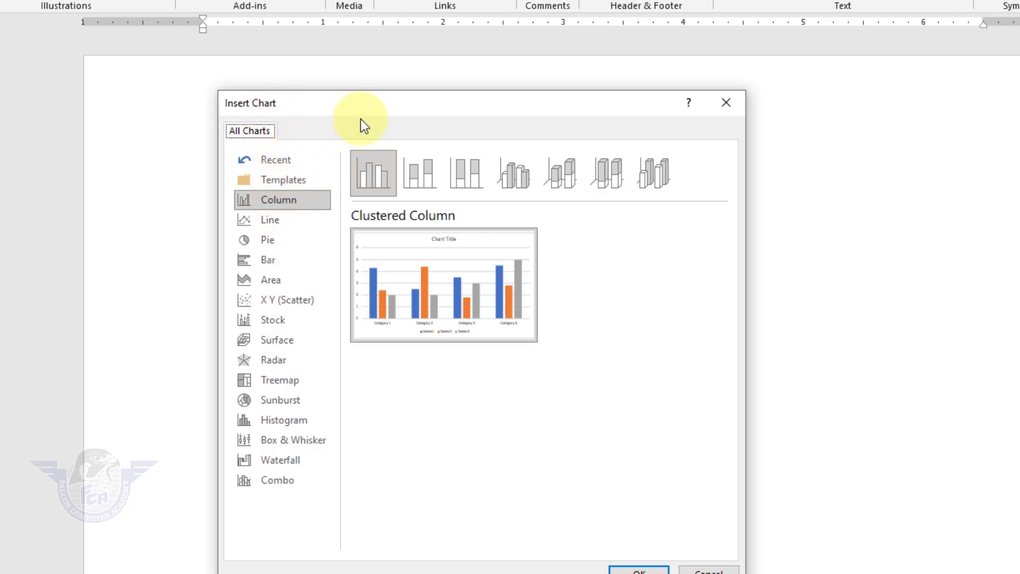
drag(390, 106, 557, 91)
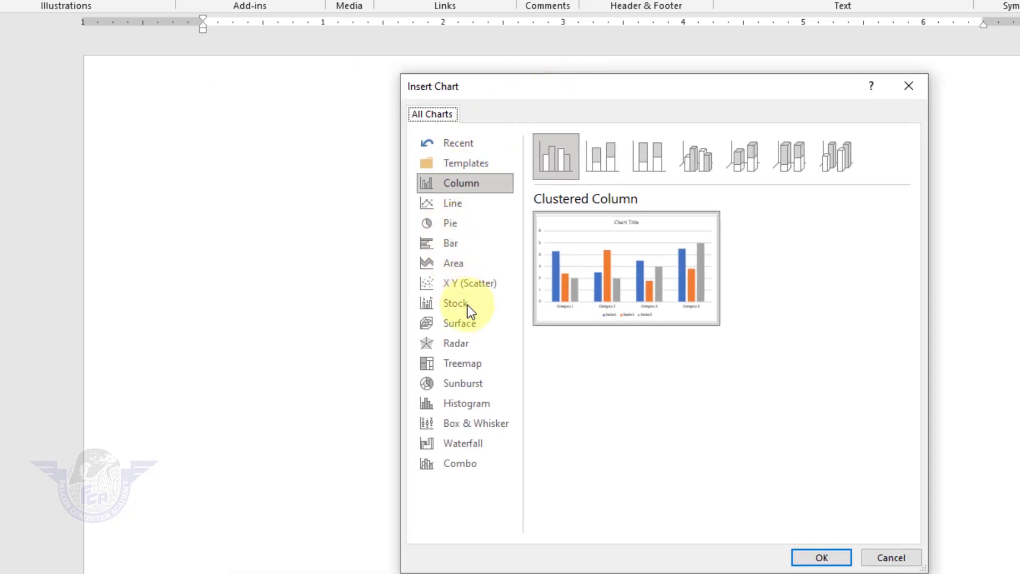
click(457, 225)
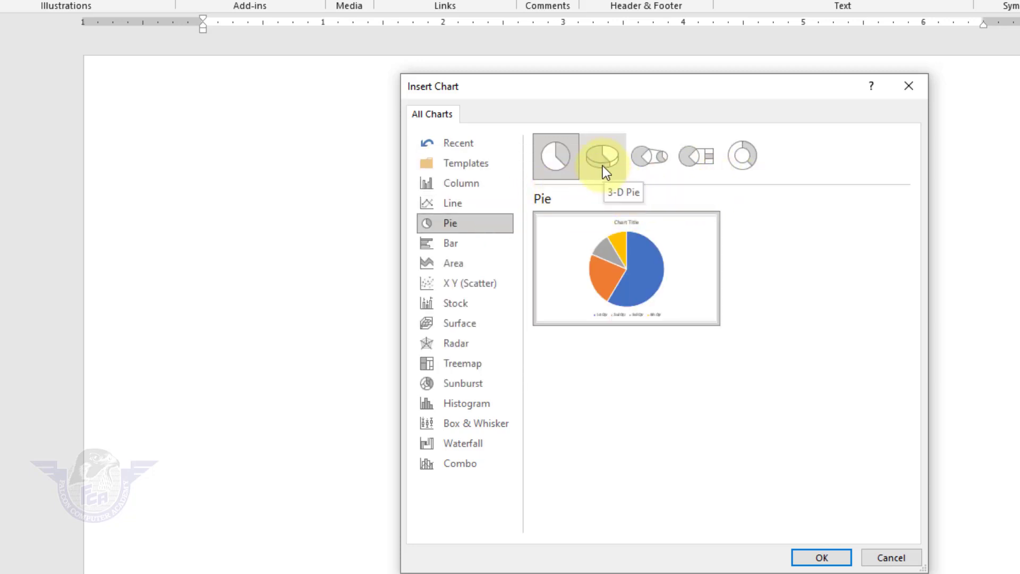
click(603, 166)
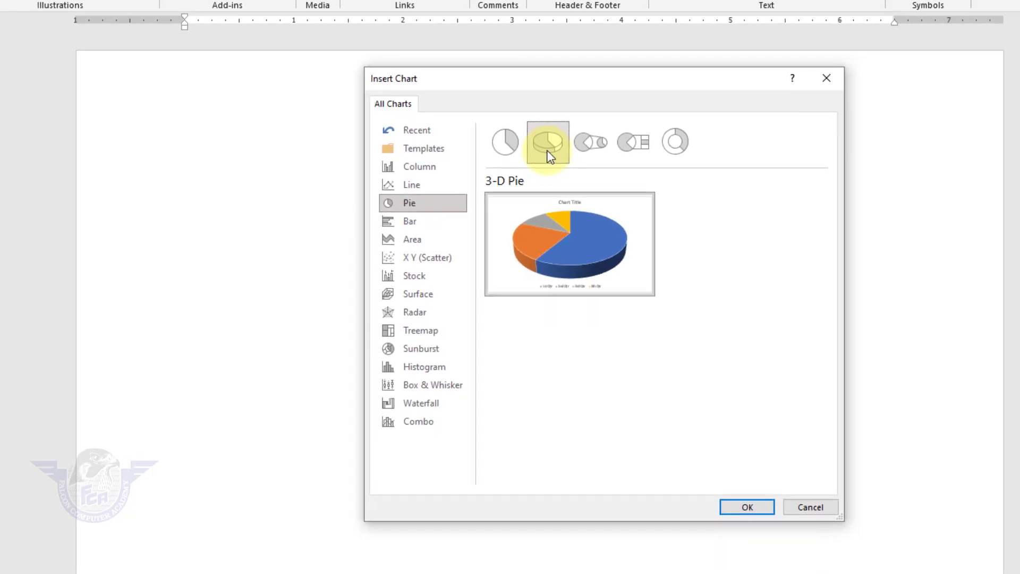
click(741, 509)
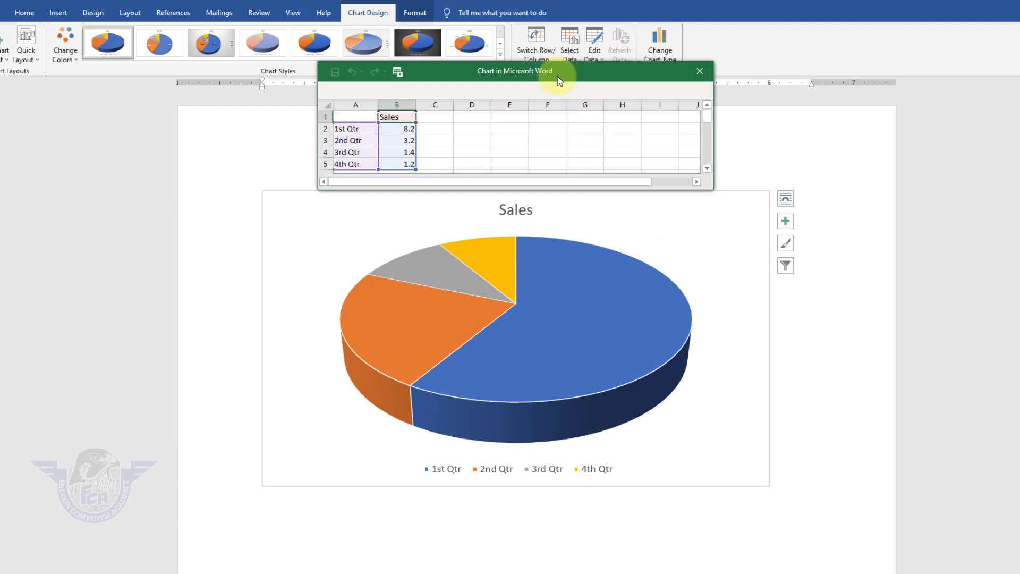
Step: Move the chart's data sheet window off the chart and clear all the sample data in A1:B5
drag(559, 80, 260, 126)
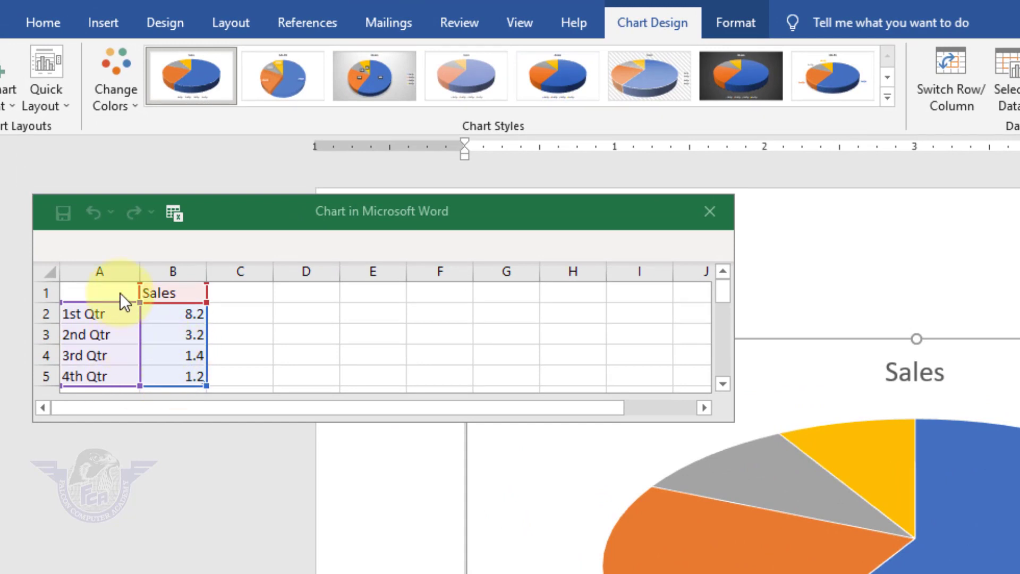
drag(123, 292, 293, 377)
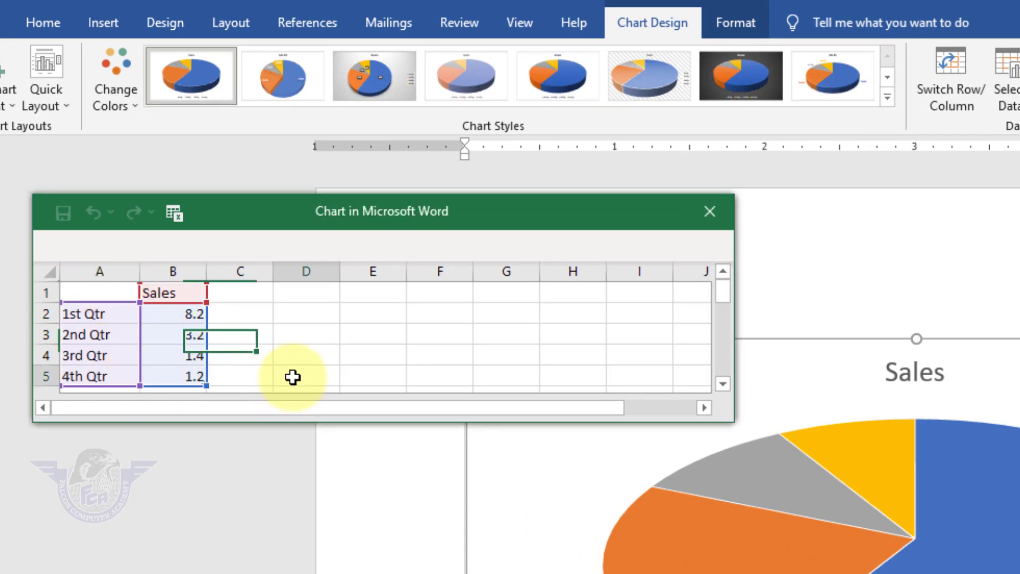
drag(177, 292, 103, 371)
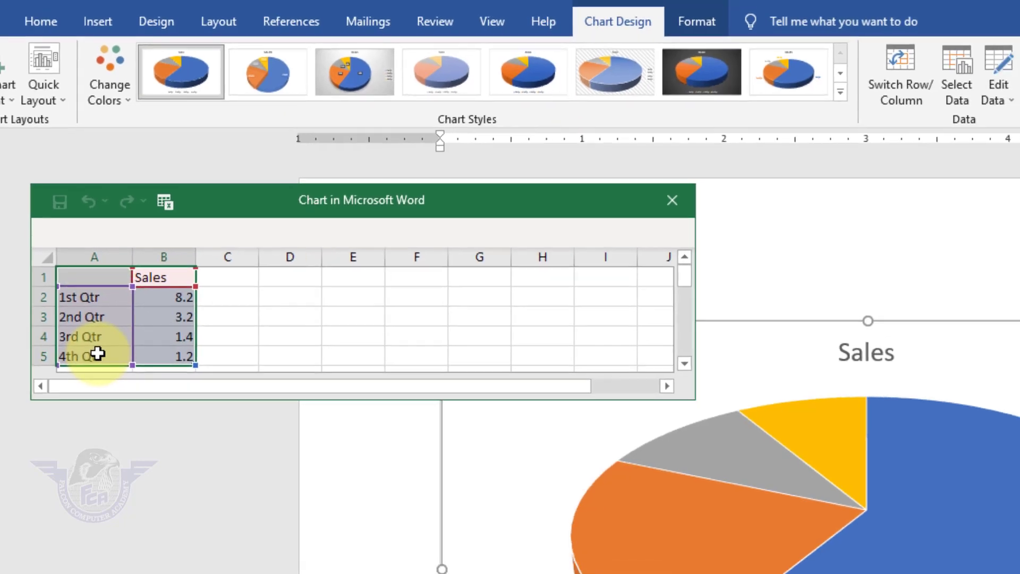
key(Delete)
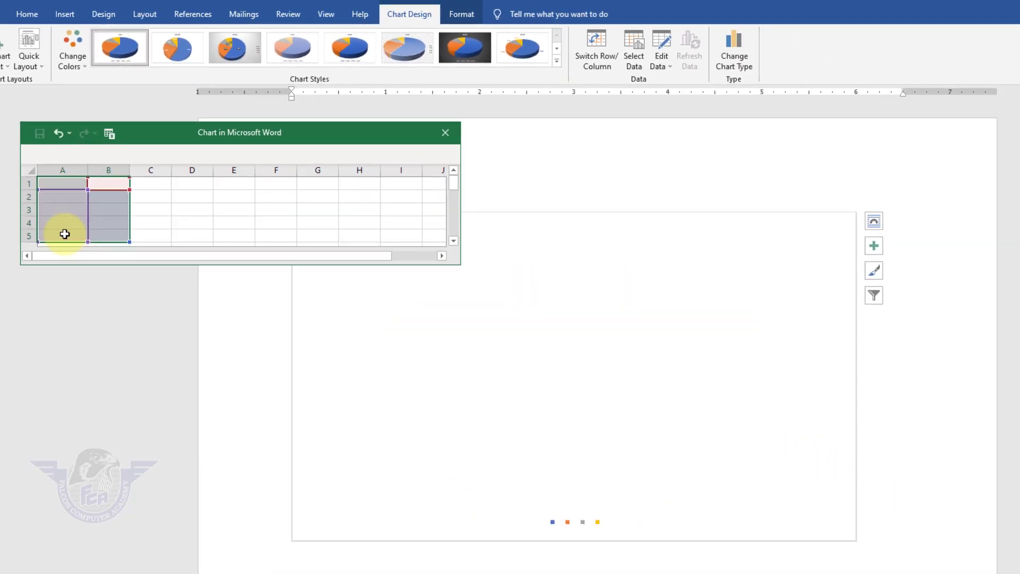
Step: Resize the data sheet window to show more rows and enter the headings Expenses in A1 and Amount in B1
click(74, 185)
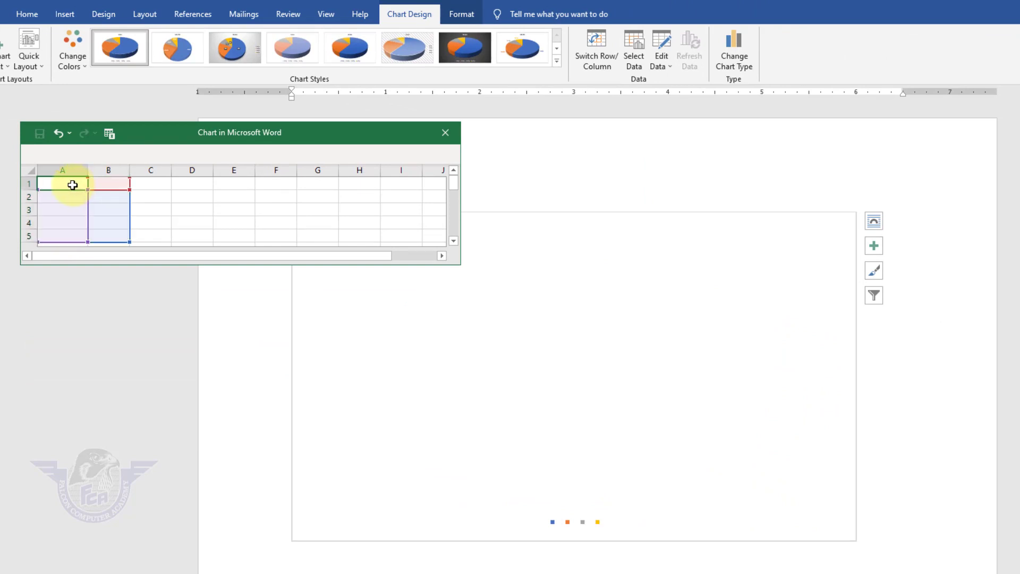
click(460, 266)
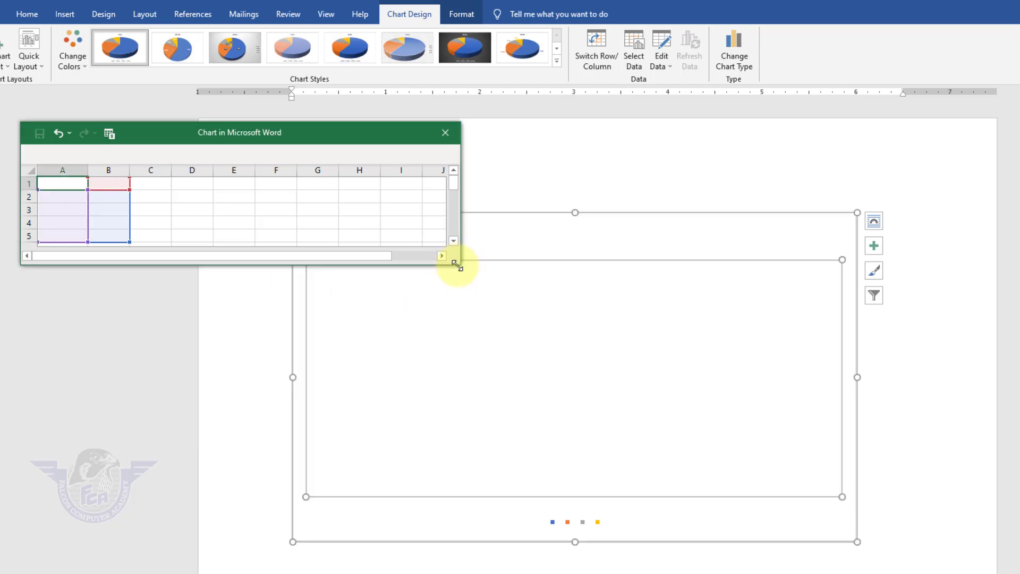
drag(455, 262, 381, 364)
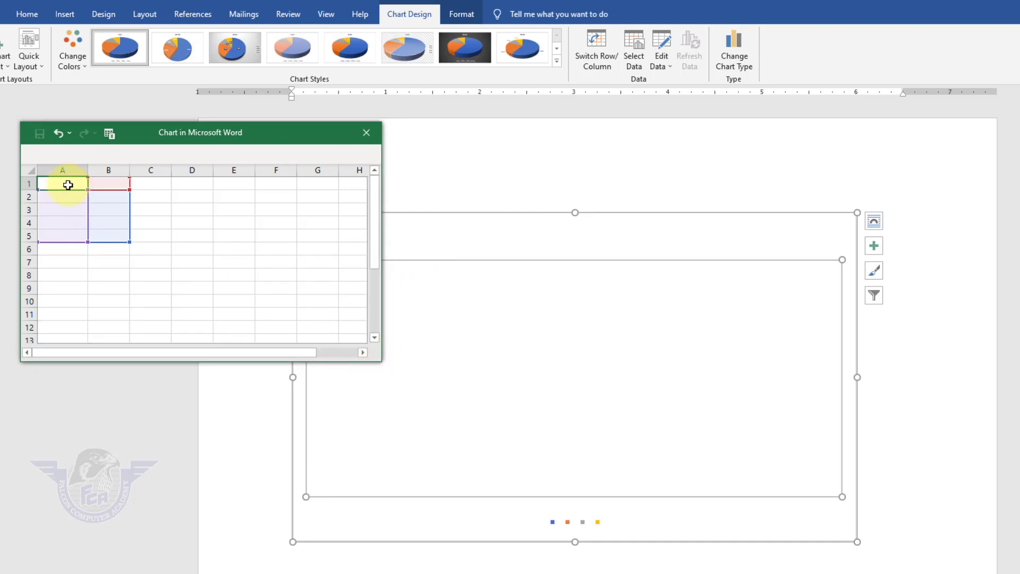
text(Expenses)
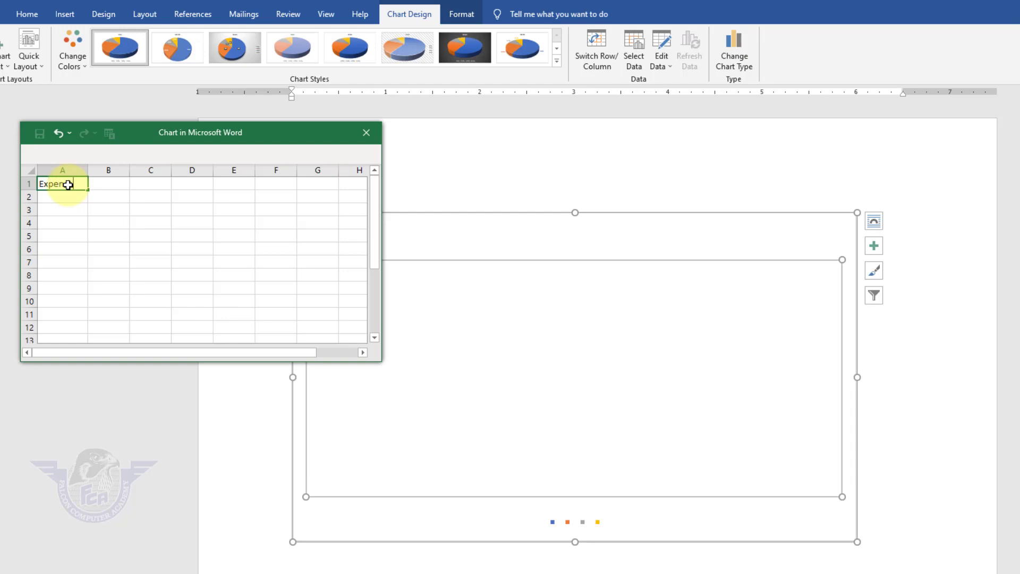
key(Tab)
text(Amount)
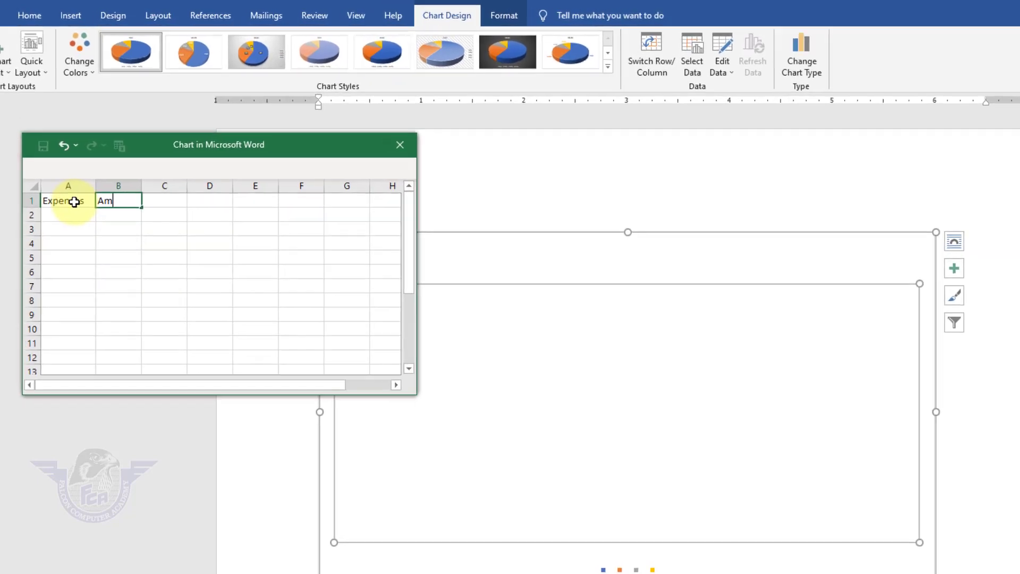
key(Return)
Step: Enter the expense categories Rent, Grocery, Bills and Saving in cells A2 to A5
text(Rent)
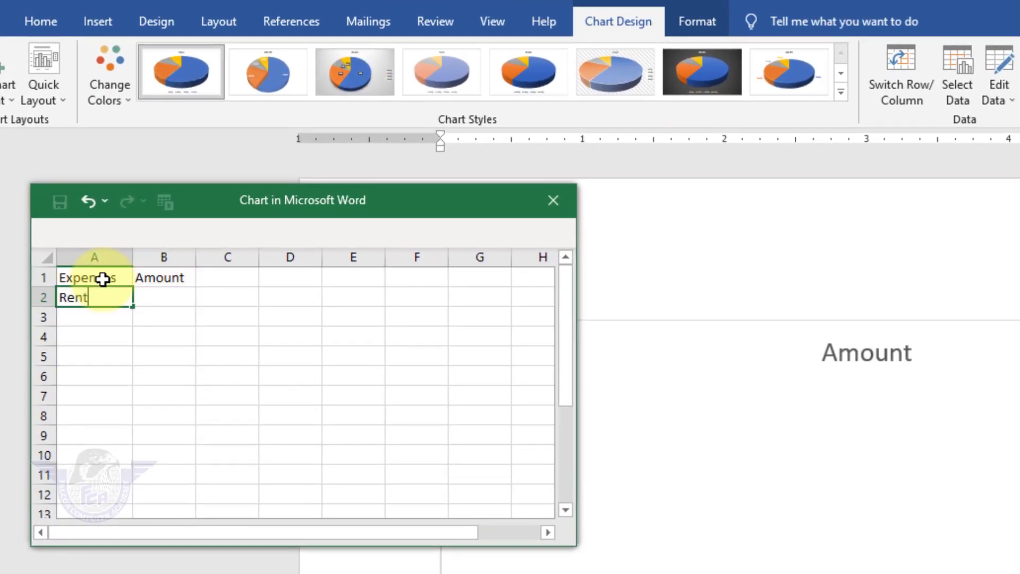
key(Return)
text(Grocery)
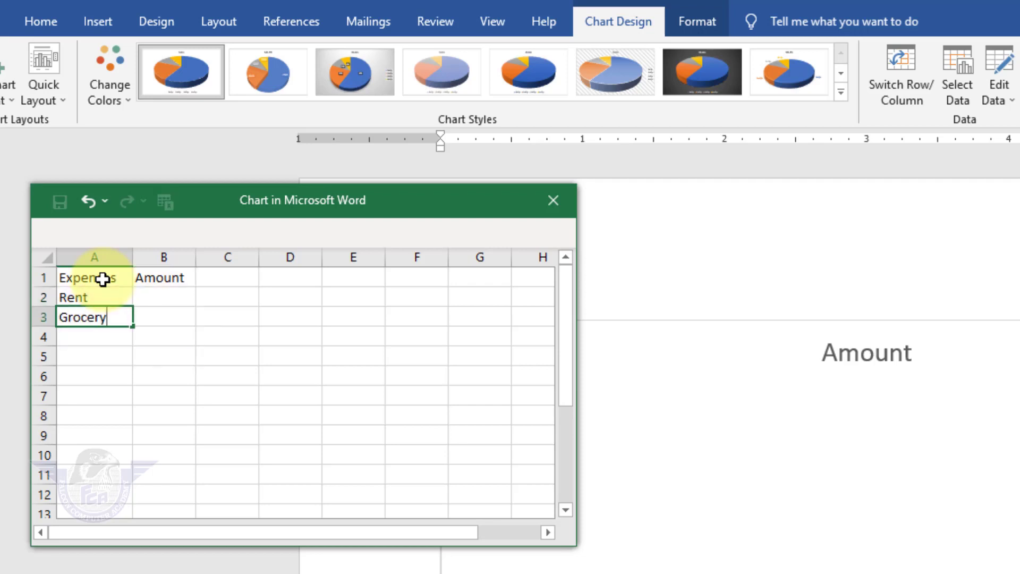
key(Return)
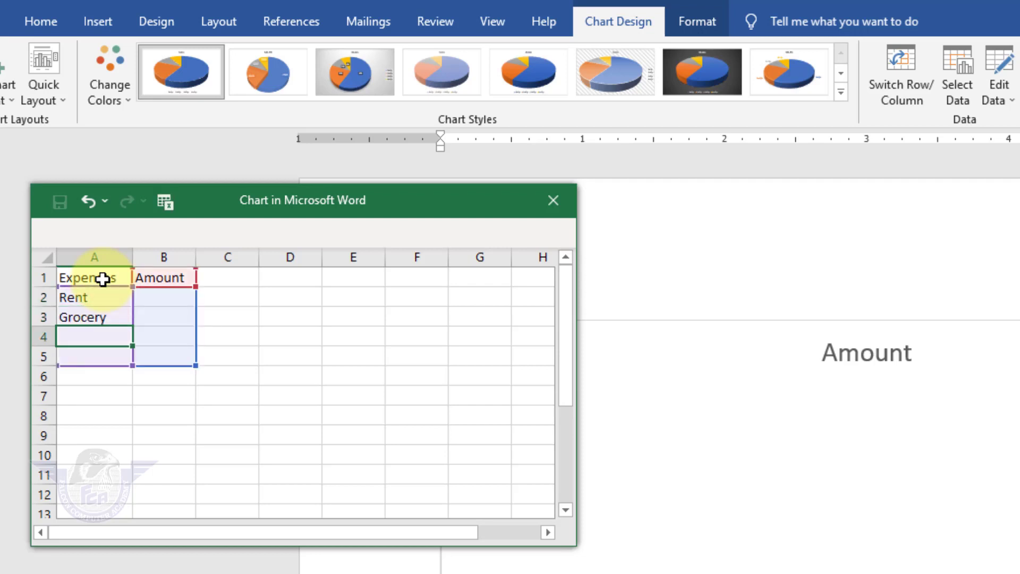
text(Bills)
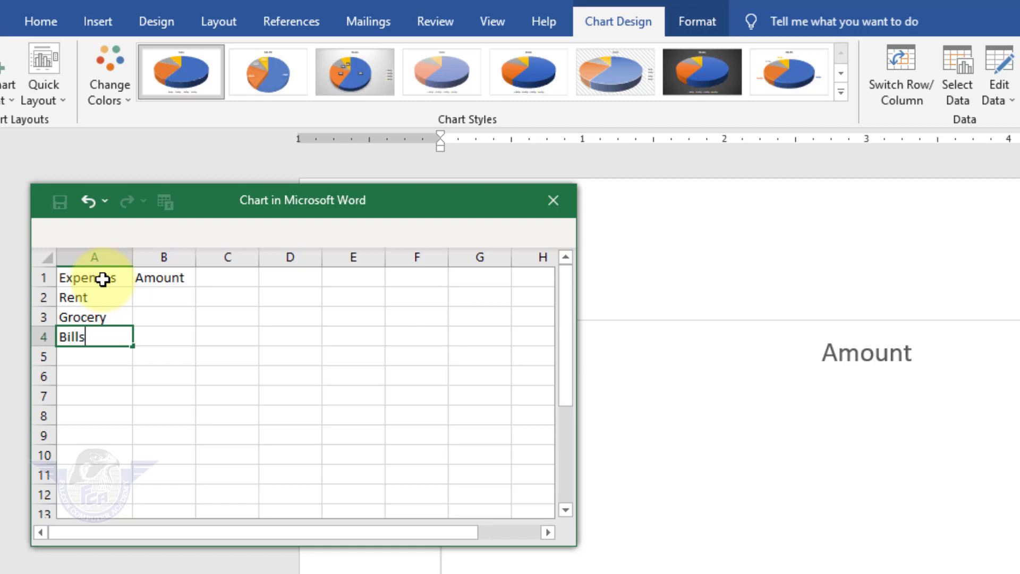
key(Return)
text(Saving)
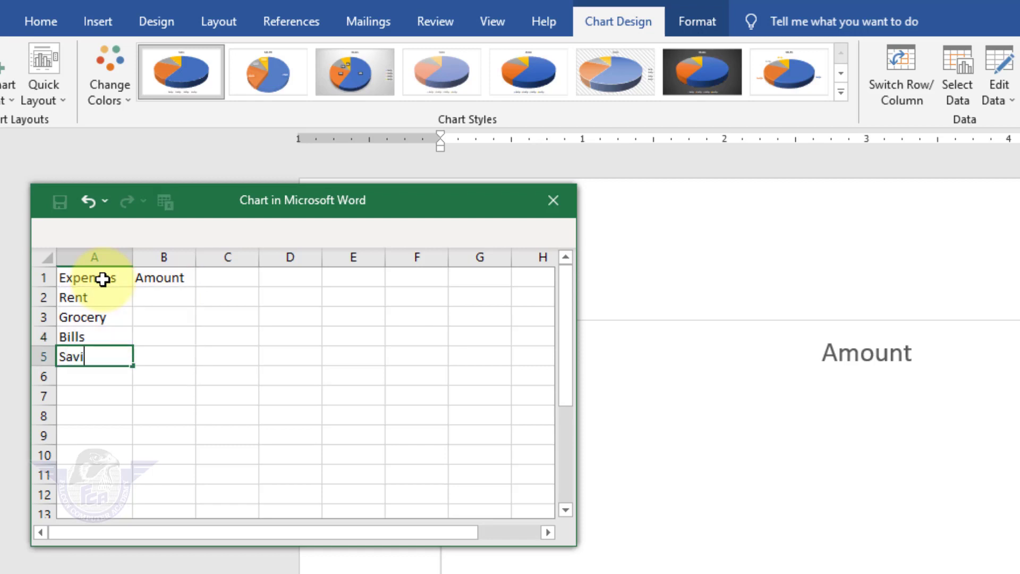
key(Tab)
Step: Enter the amounts 15000 for Rent, 12500 for Grocery, 7500 for Bills and 8500 for Saving in cells B2 to B5
key(Up)
key(Up)
key(Up)
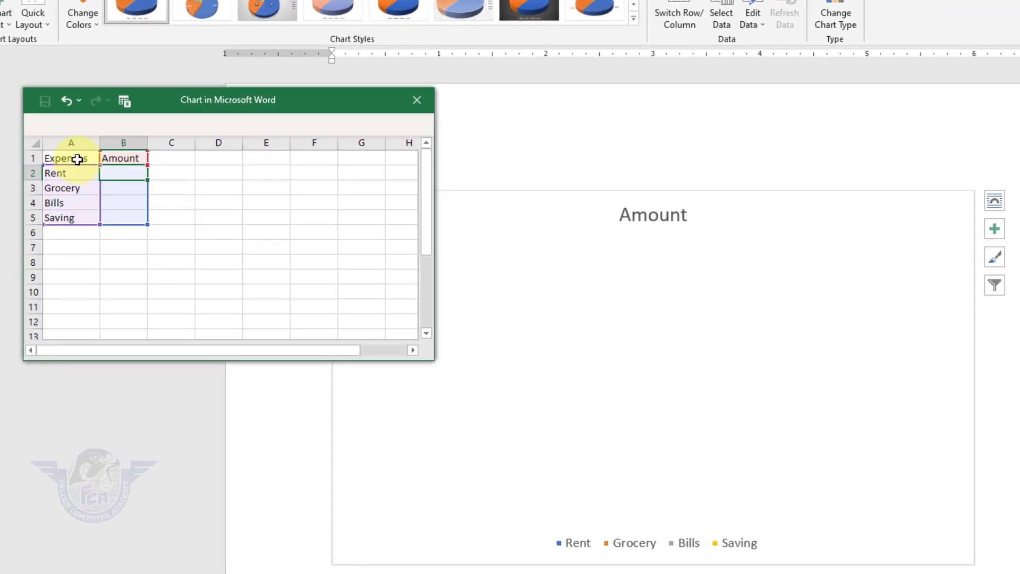
text(15000)
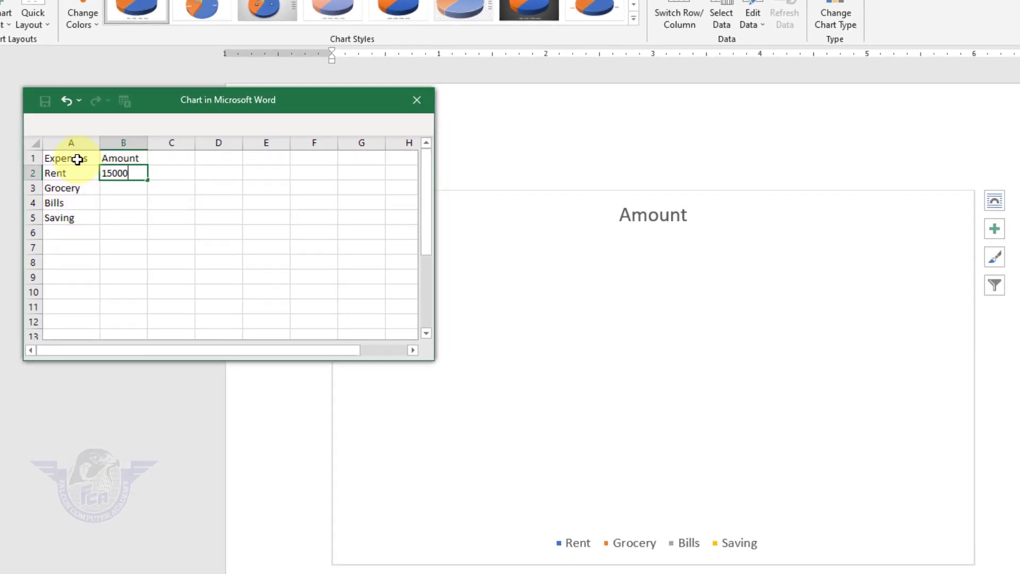
key(Return)
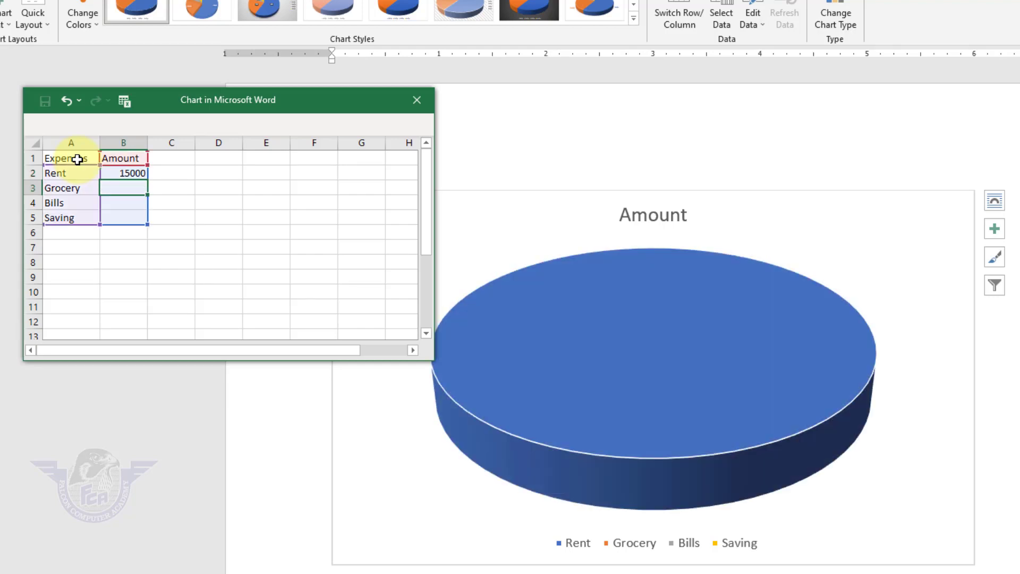
text(12500)
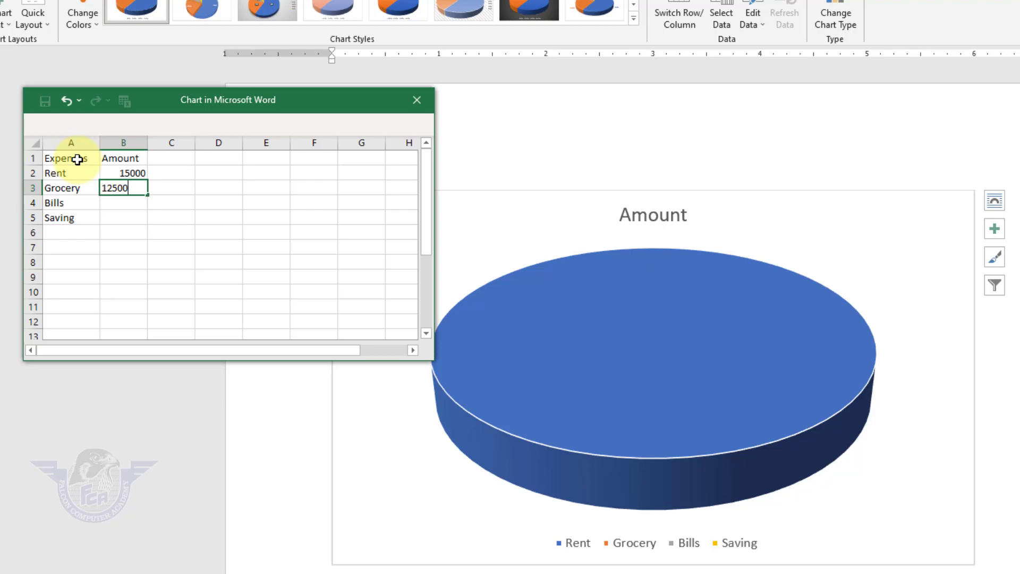
key(Return)
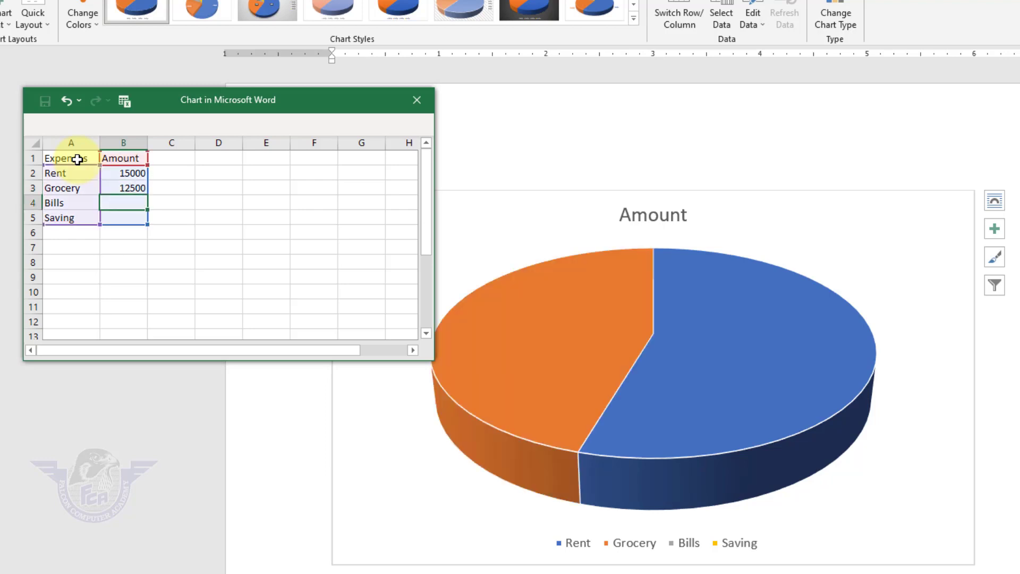
text(7500)
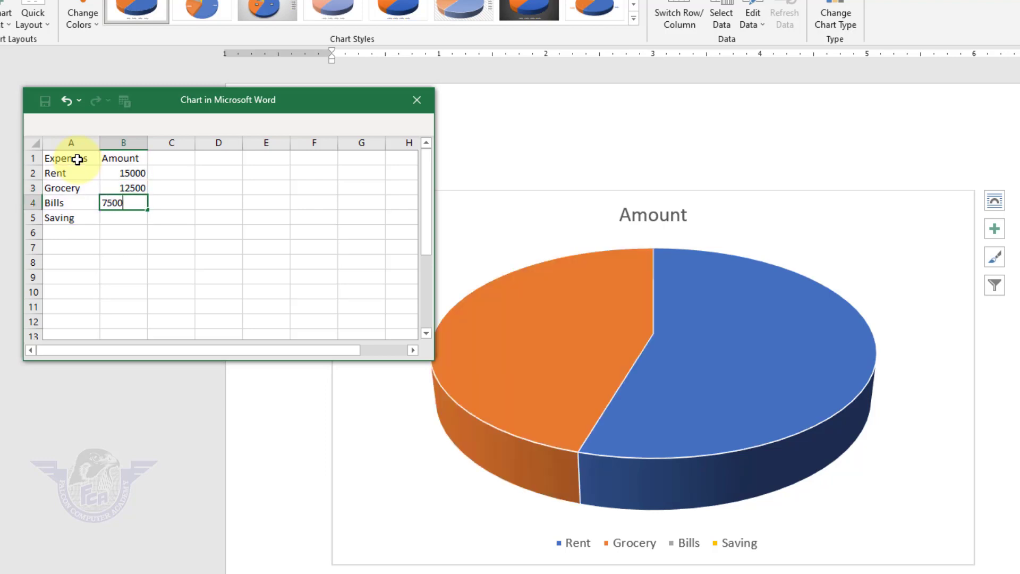
key(Return)
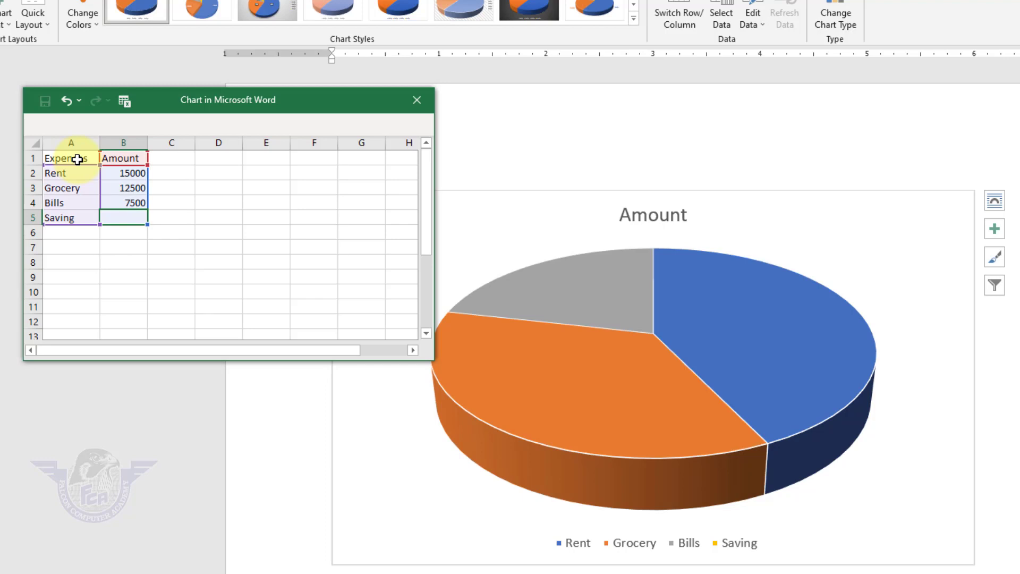
text(8500)
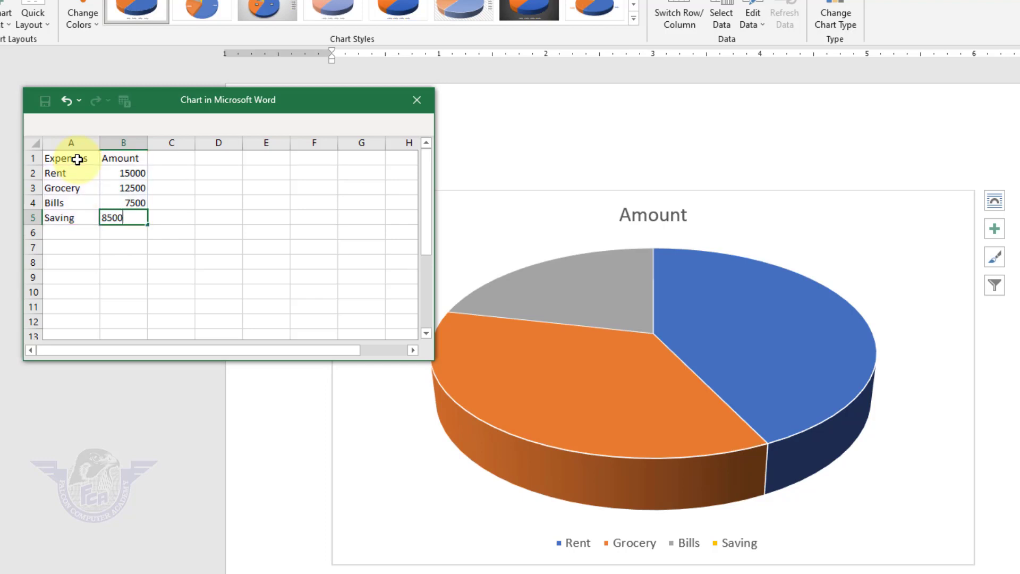
key(Return)
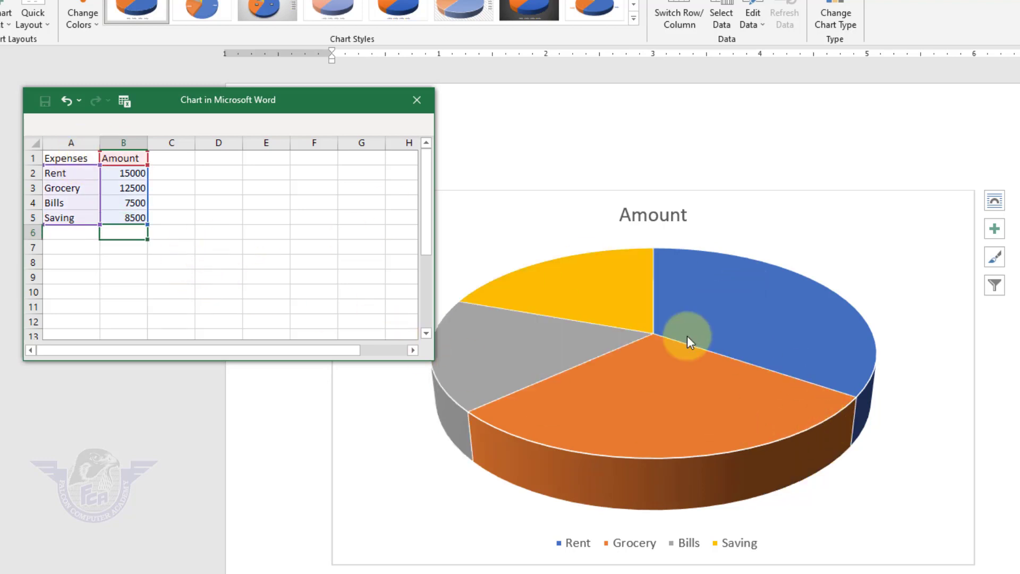
Step: Set the Saving amount in cell B5 to 1200
click(133, 220)
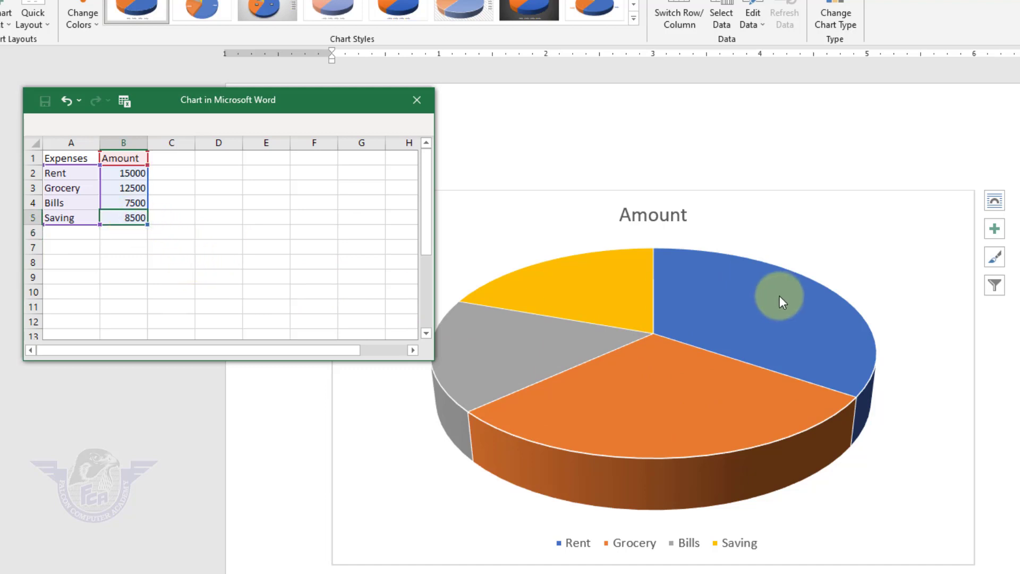
text(1200)
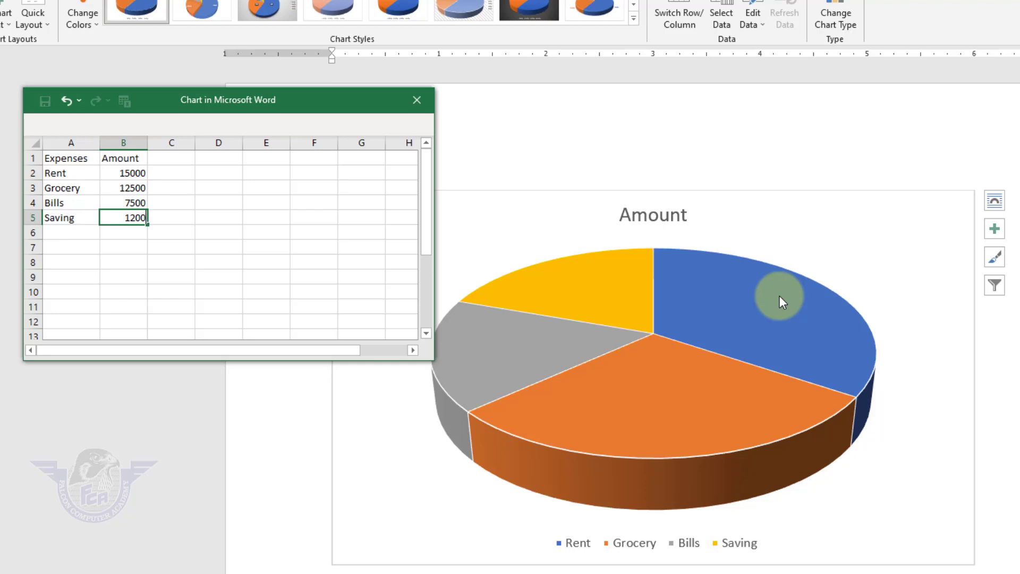
key(Return)
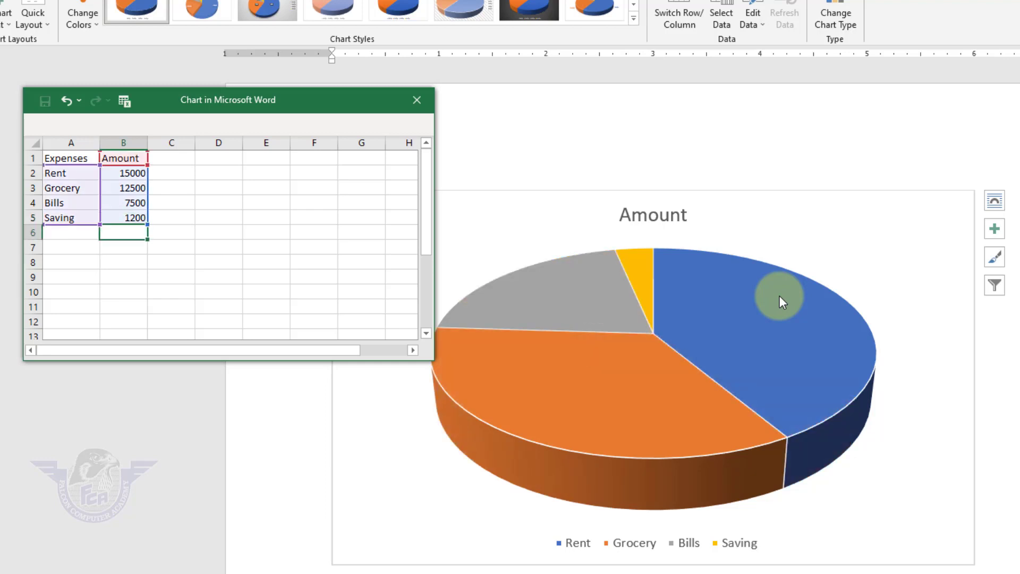
Step: Change the Saving amount in cell B5 to 16500
click(139, 216)
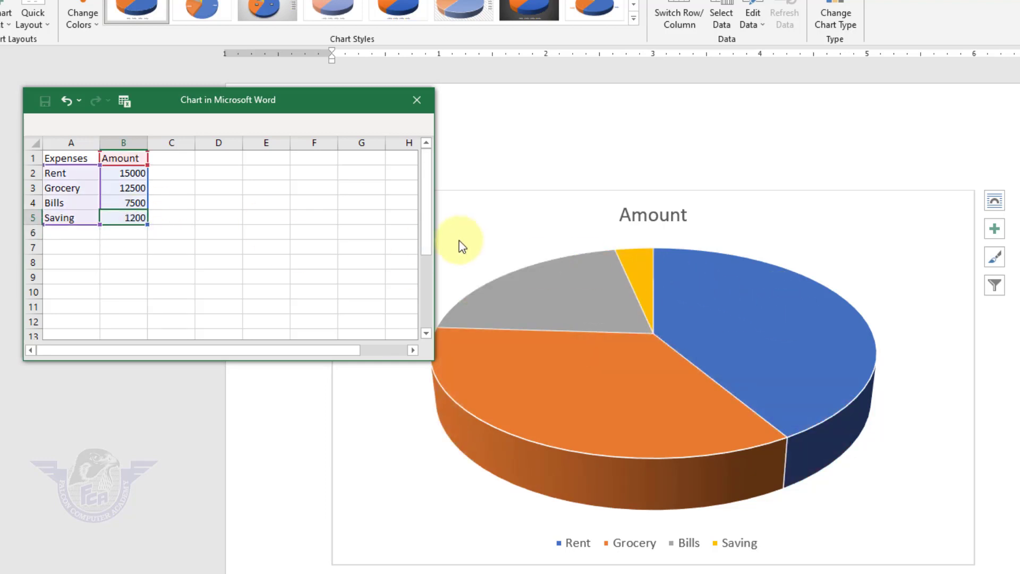
text(16500)
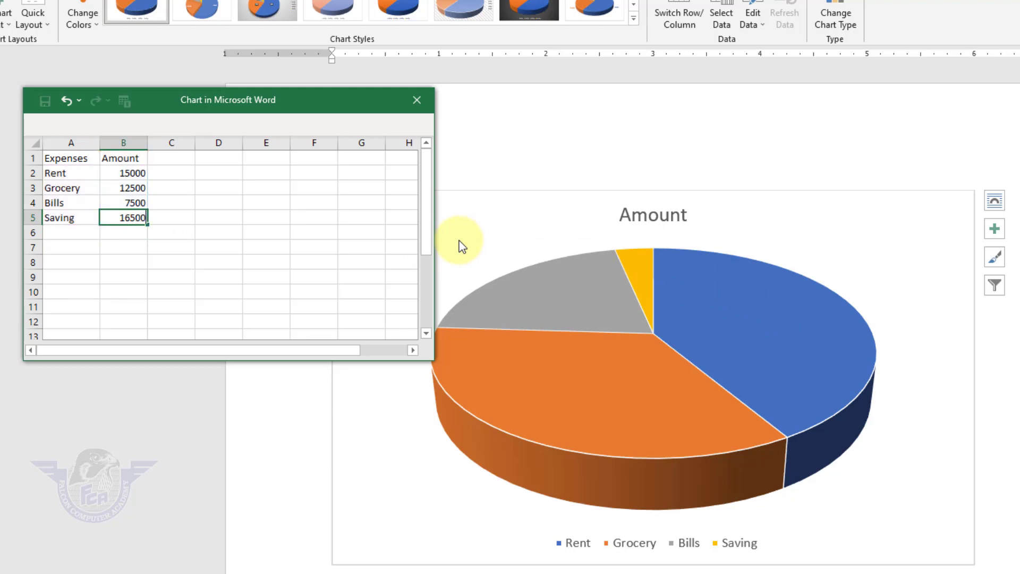
key(Return)
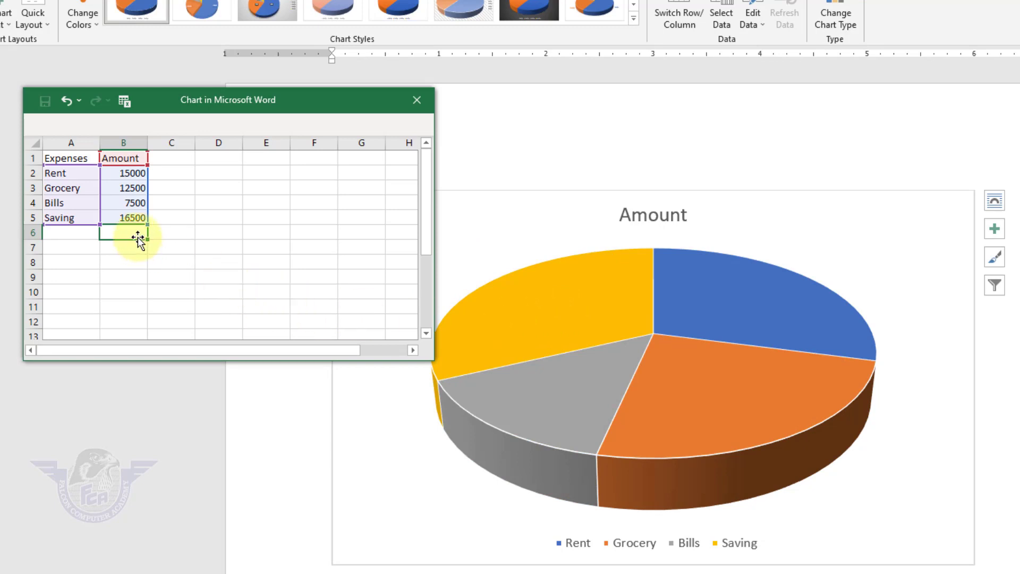
click(136, 215)
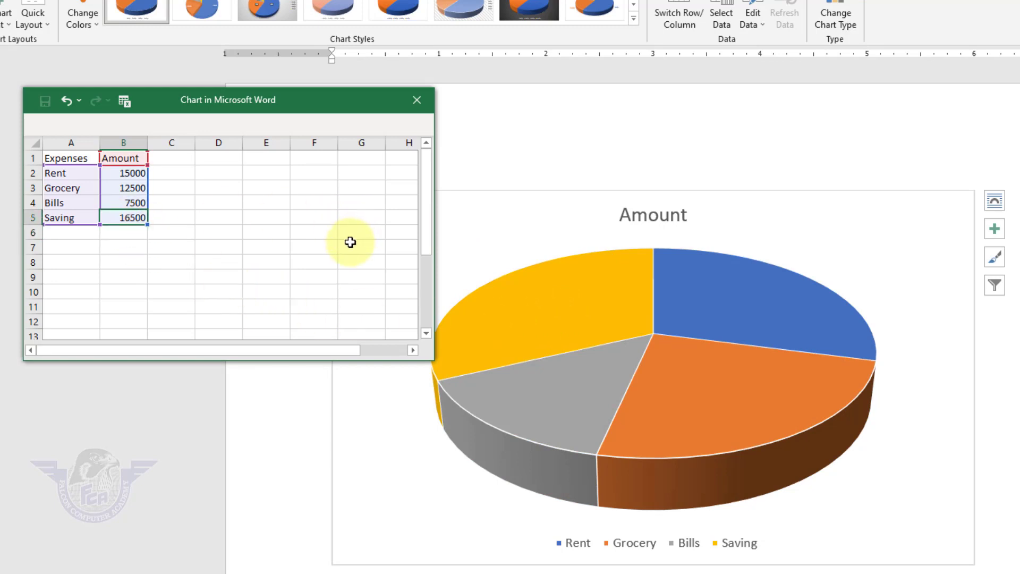
click(314, 245)
click(213, 233)
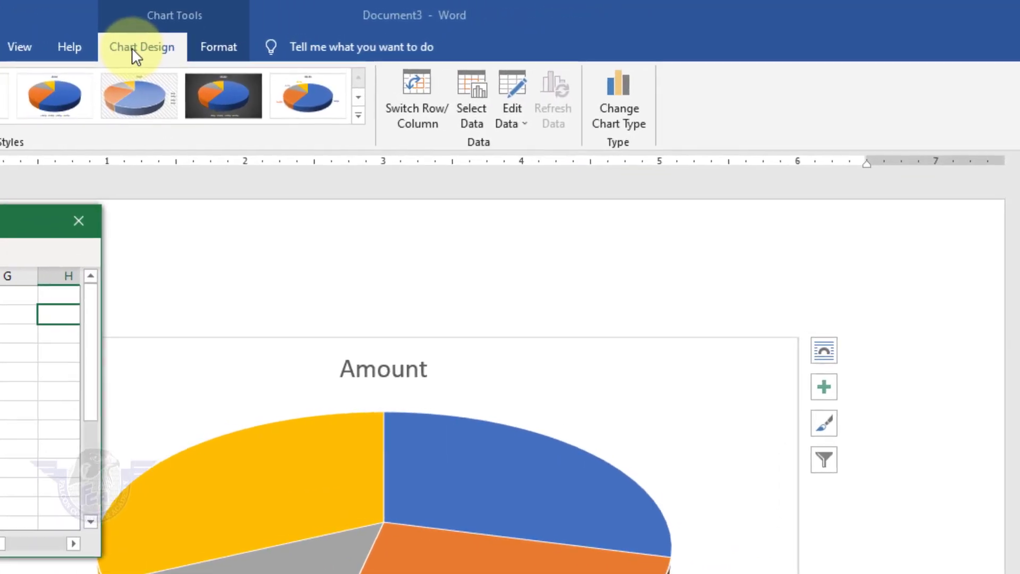
click(288, 40)
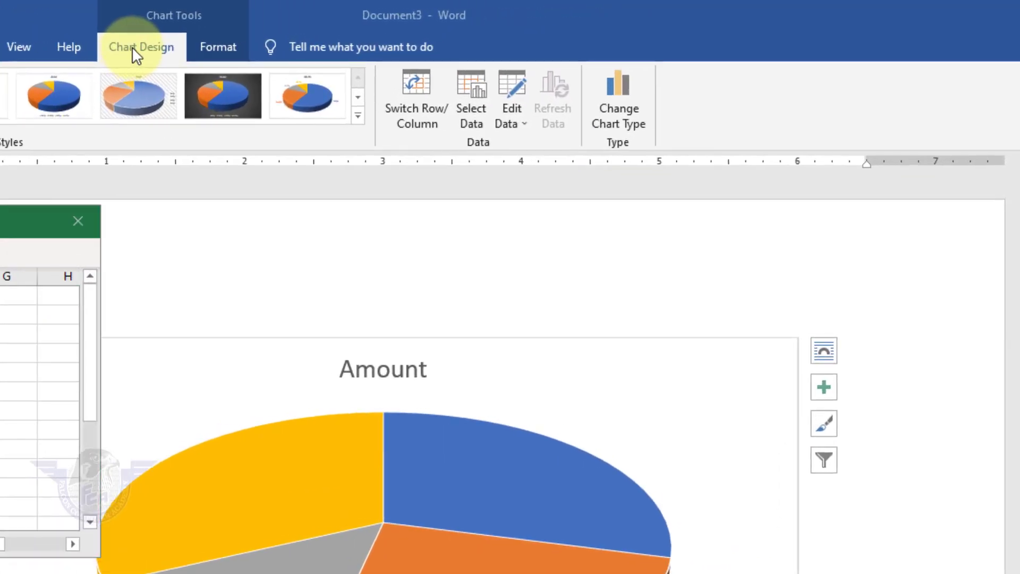
click(211, 45)
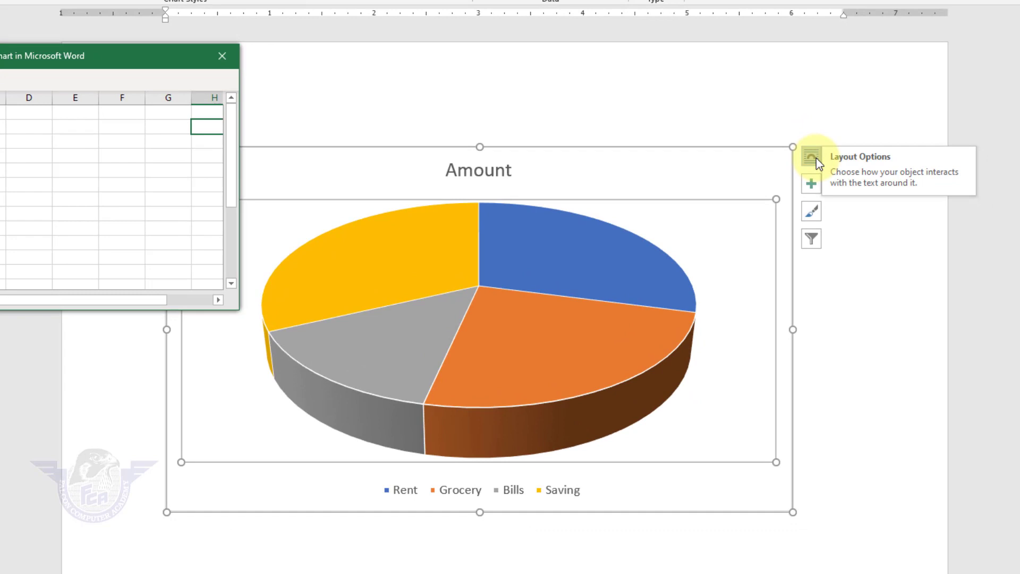
Step: Set the chart's layout to square text wrapping instead of in line with text
click(812, 157)
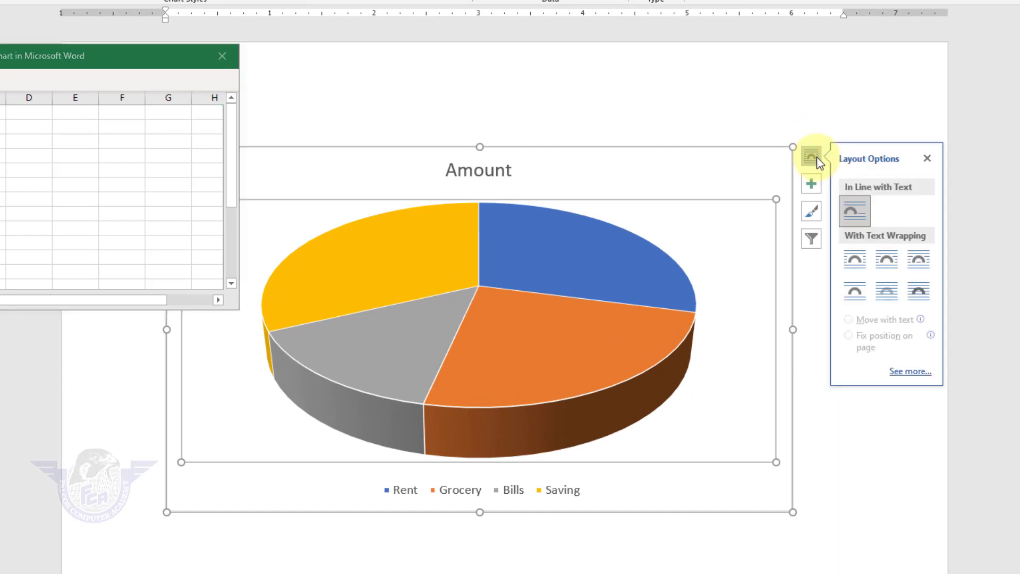
click(856, 260)
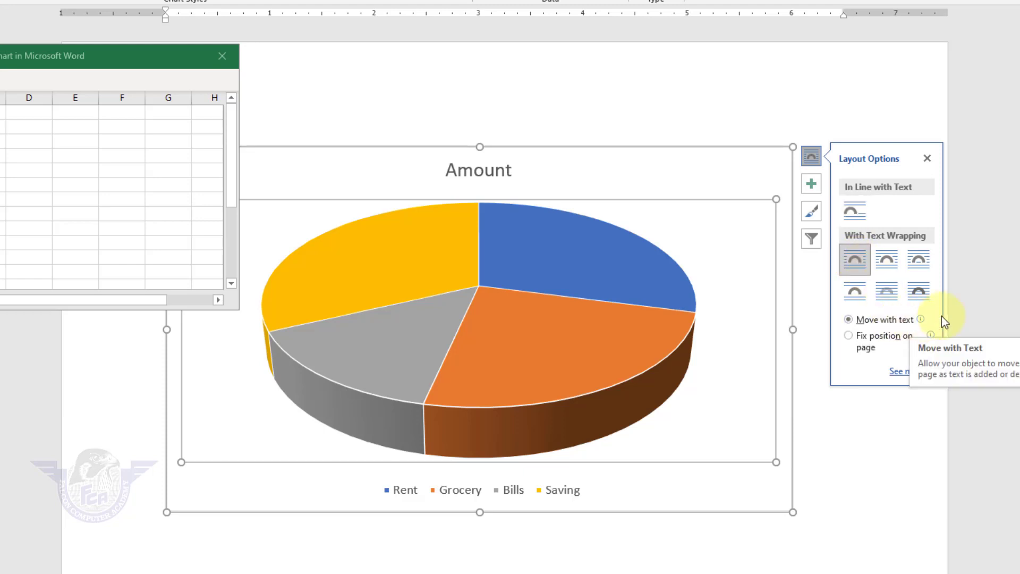
Step: Toggle the chart title off and back on, and label the pie slices with Data Callout data labels
click(813, 185)
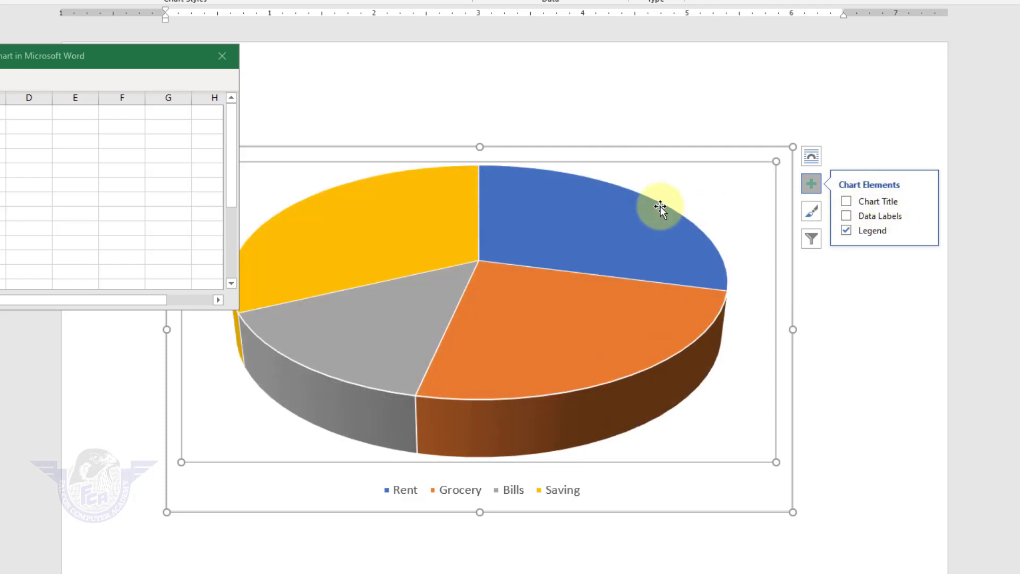
click(846, 201)
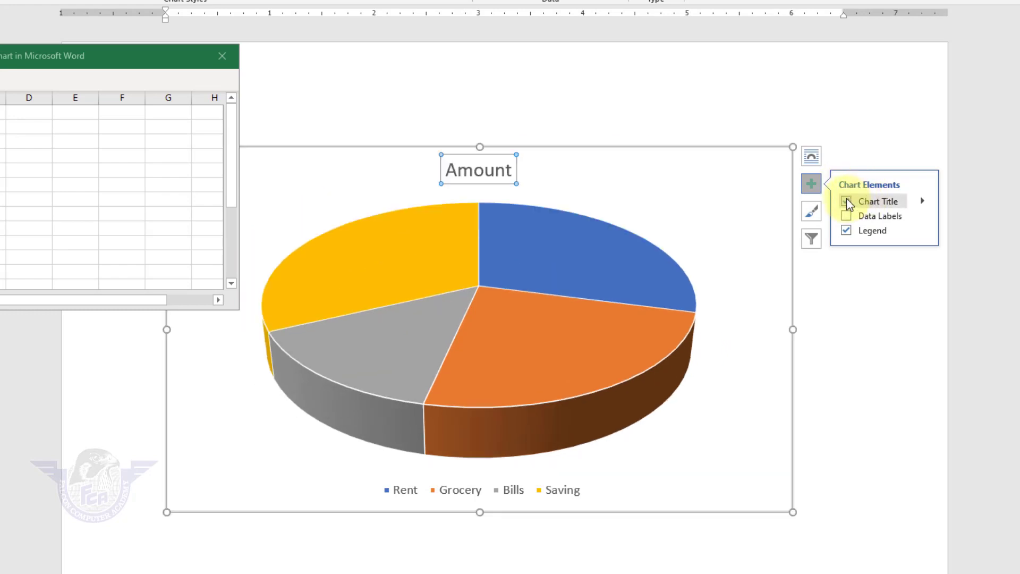
click(924, 201)
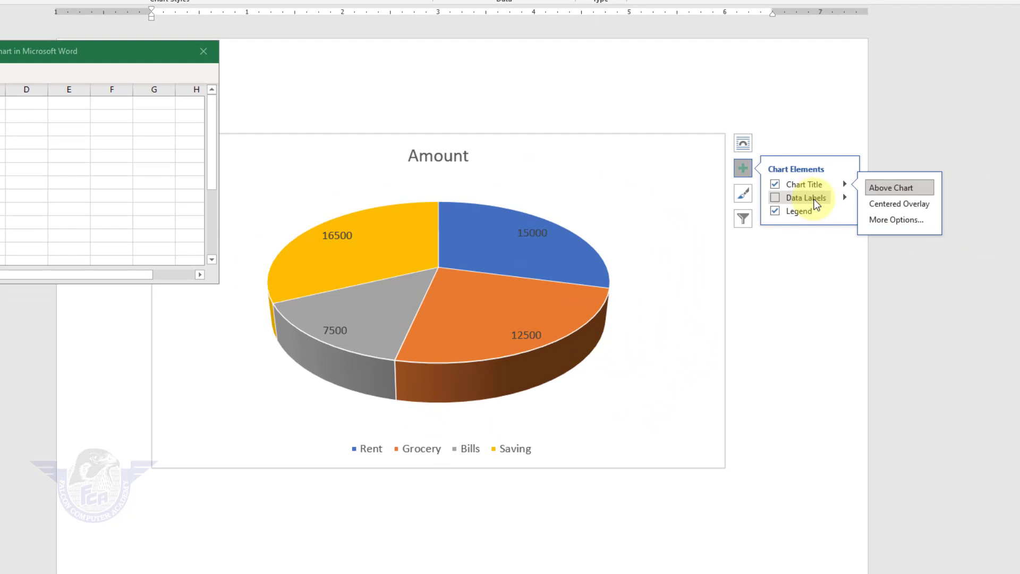
click(812, 200)
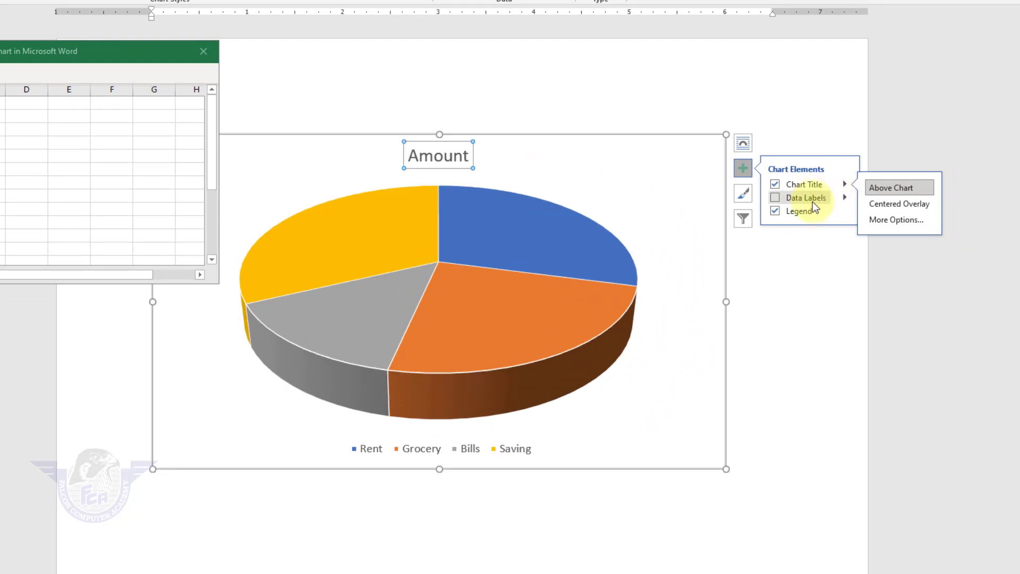
click(817, 203)
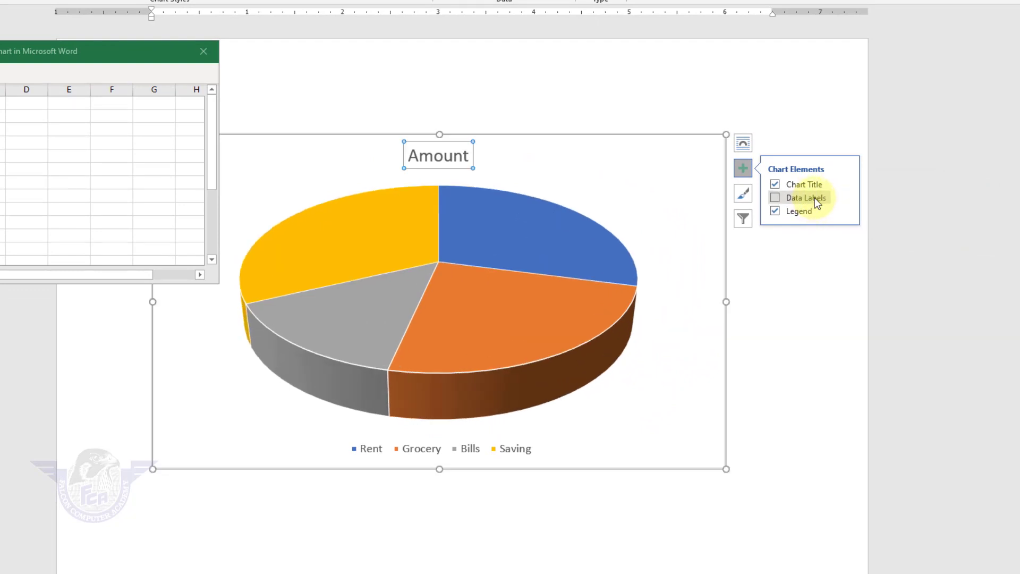
click(847, 197)
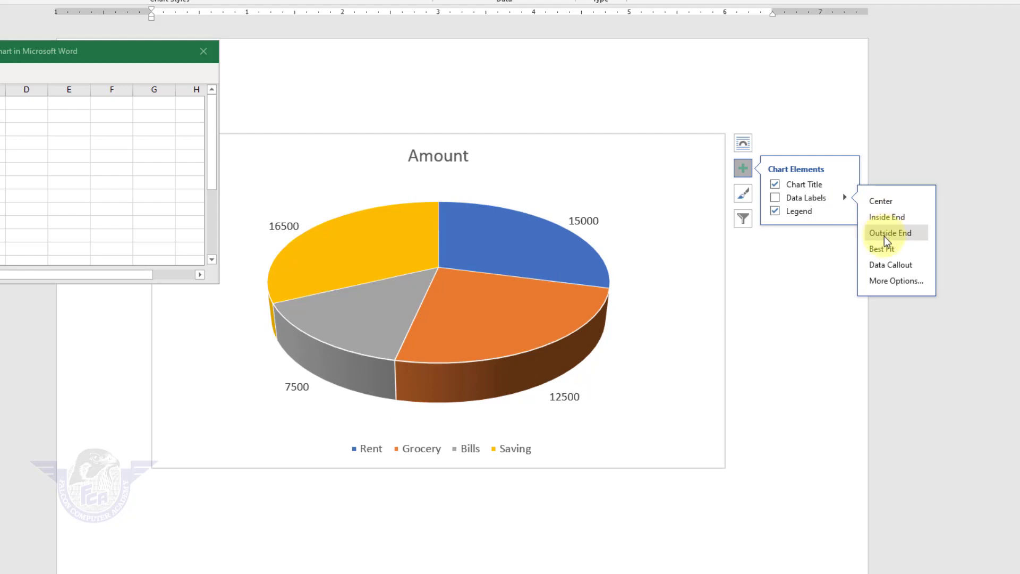
click(901, 266)
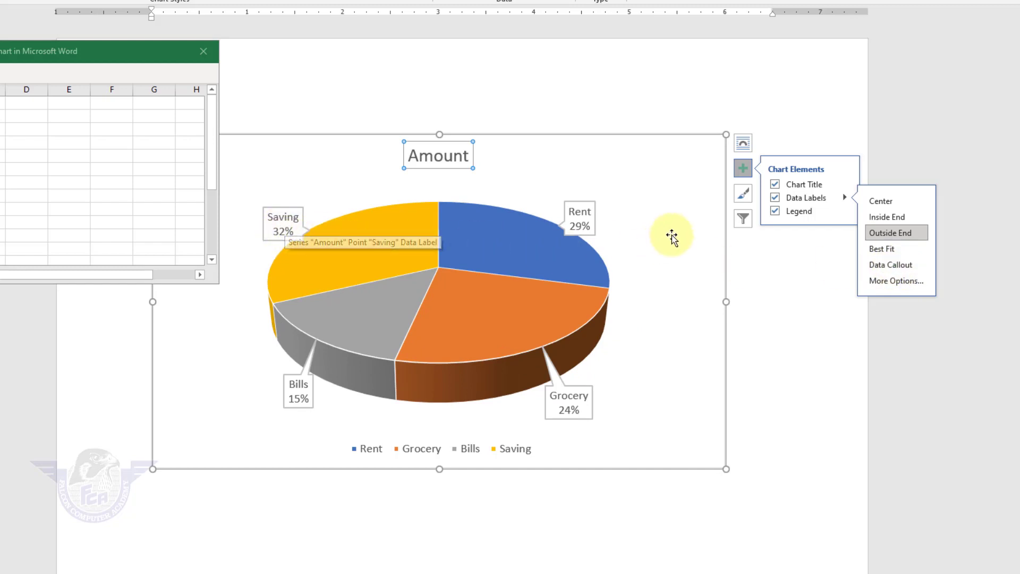
Step: Try several chart styles, including the dark one, and apply the white style with a bold uppercase title and coloured, outlined callouts
click(744, 195)
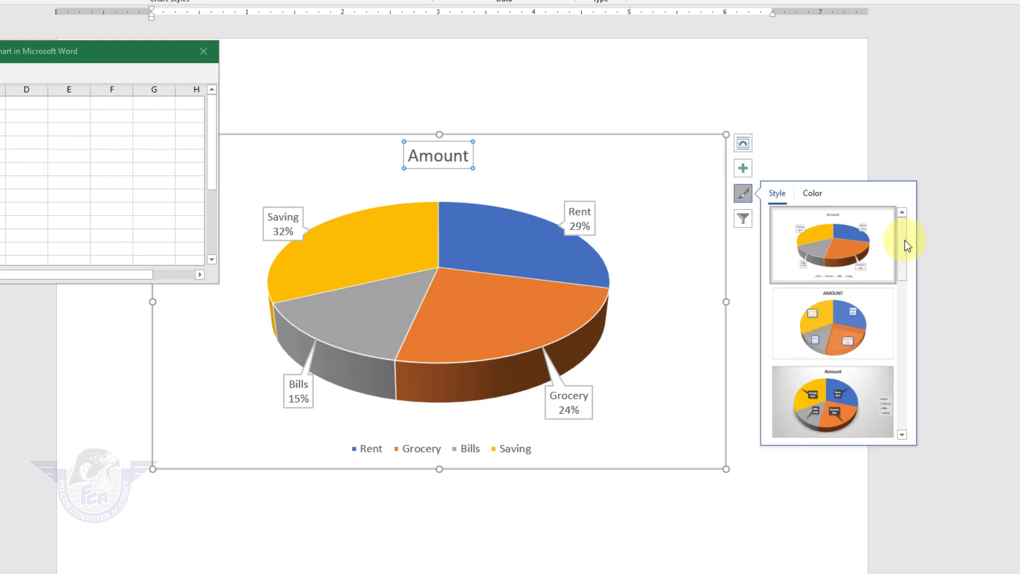
drag(904, 241, 907, 317)
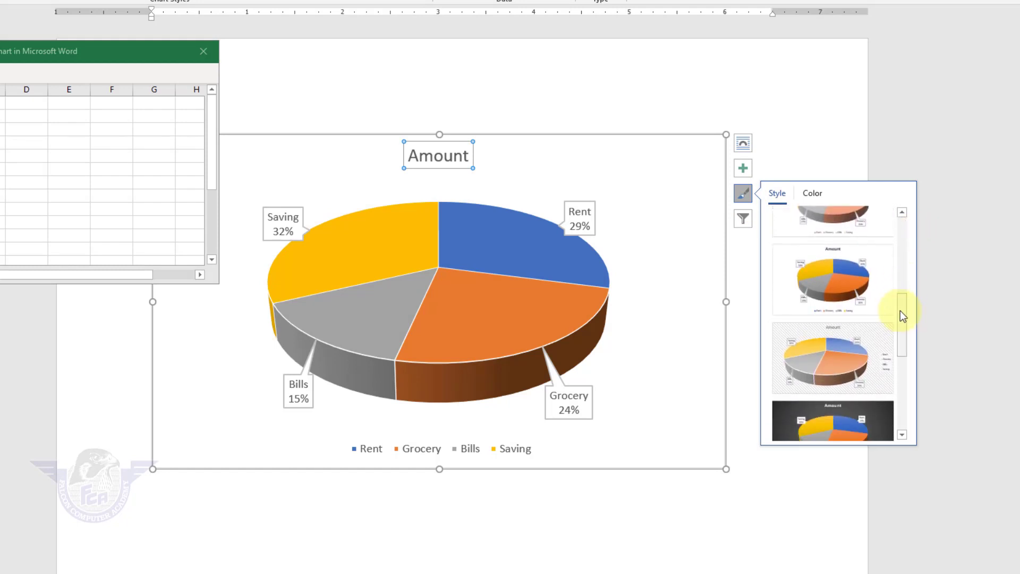
click(840, 291)
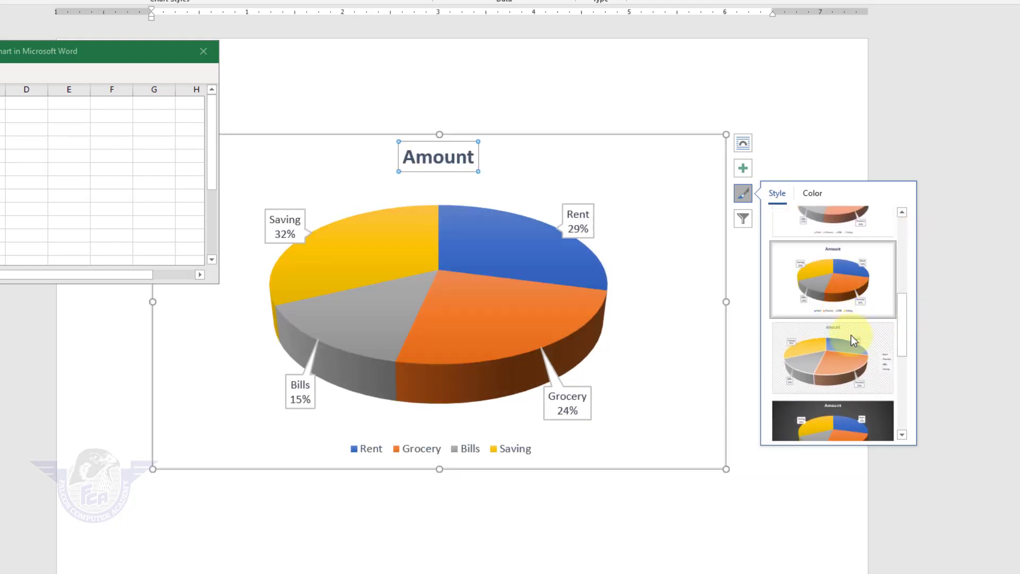
click(849, 355)
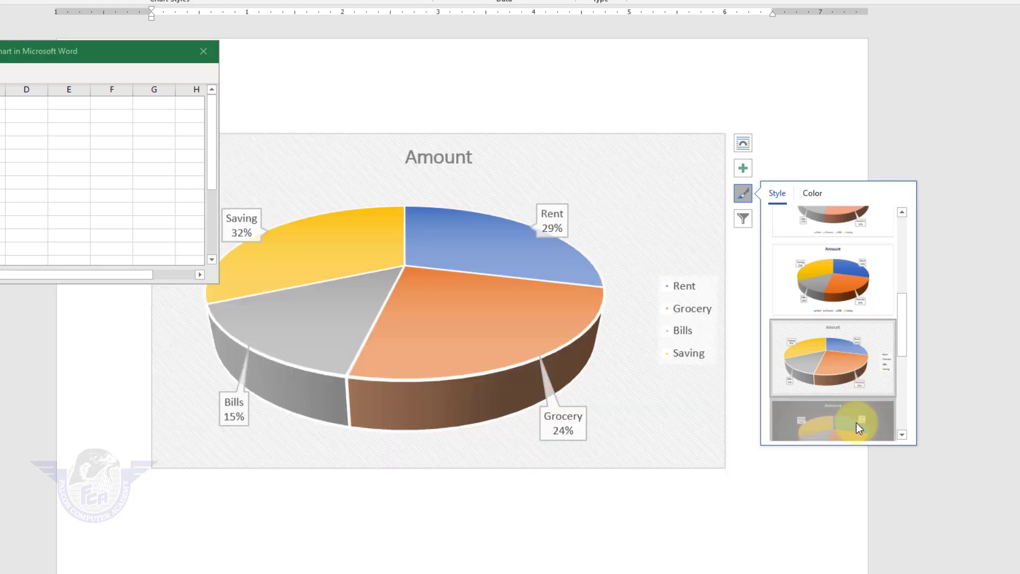
click(856, 422)
scroll(902, 351, down, 1)
scroll(902, 368, down, 2)
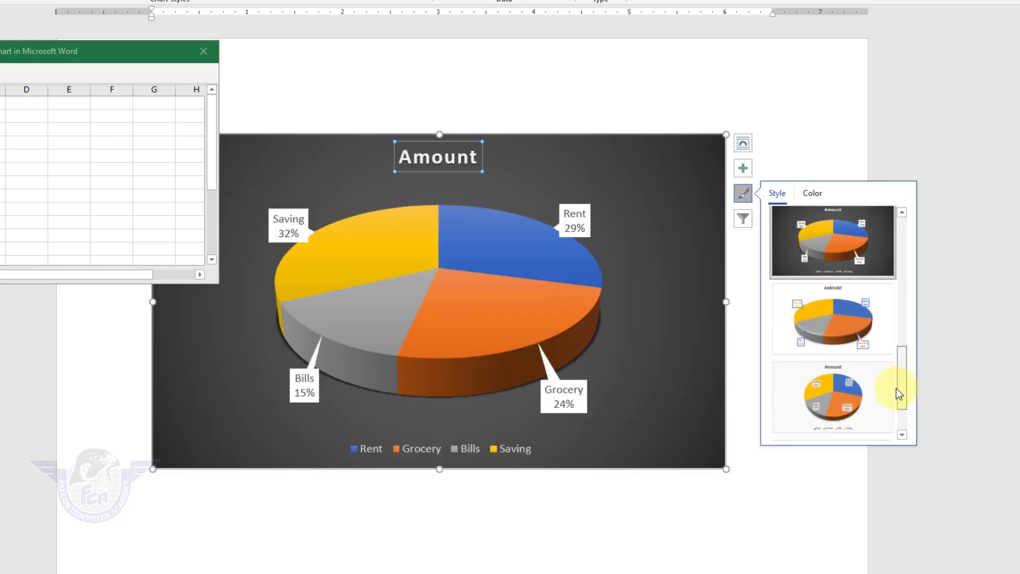
click(847, 330)
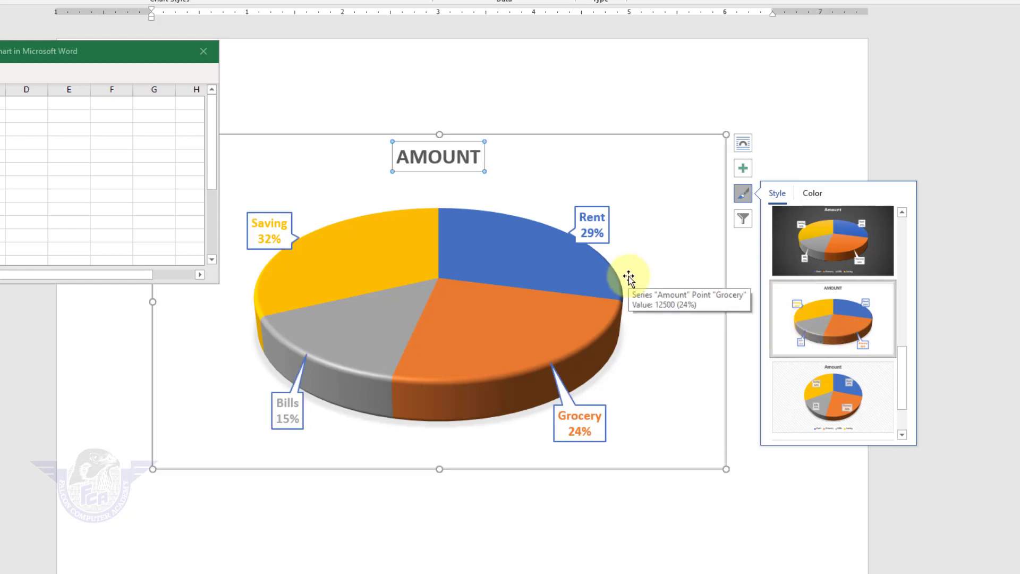
Step: Clear all categories in the chart filters and select them all again
click(745, 219)
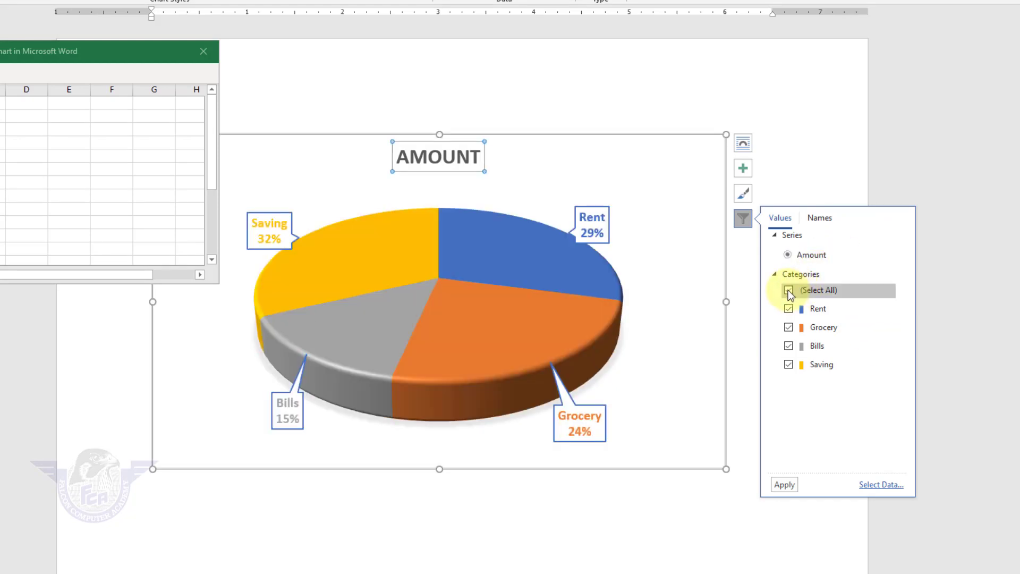
click(789, 291)
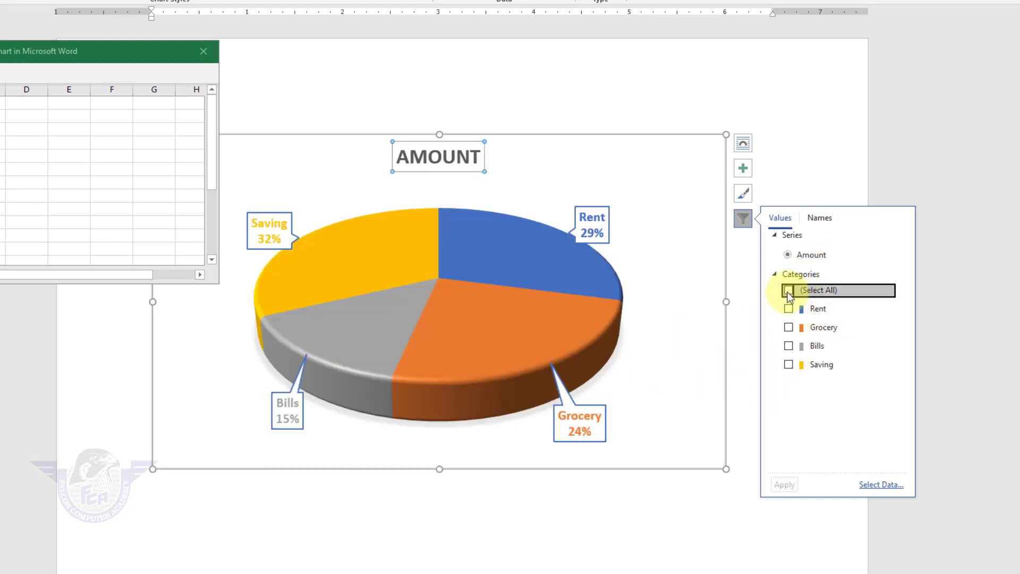
click(789, 291)
Step: Apply (None) as the chart's series name in the filters, and restore it to Row 1 (Amount)
click(825, 220)
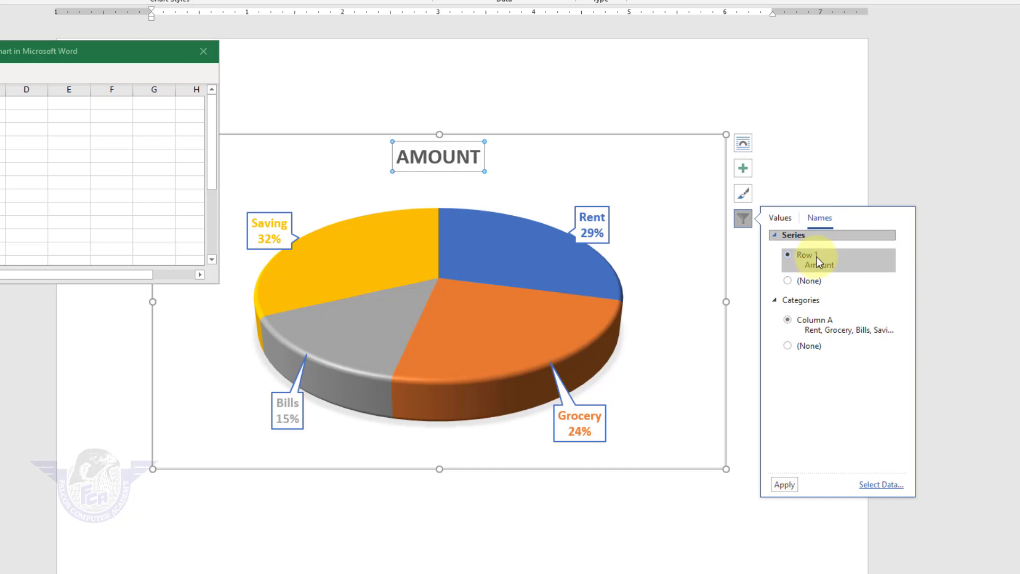
click(789, 282)
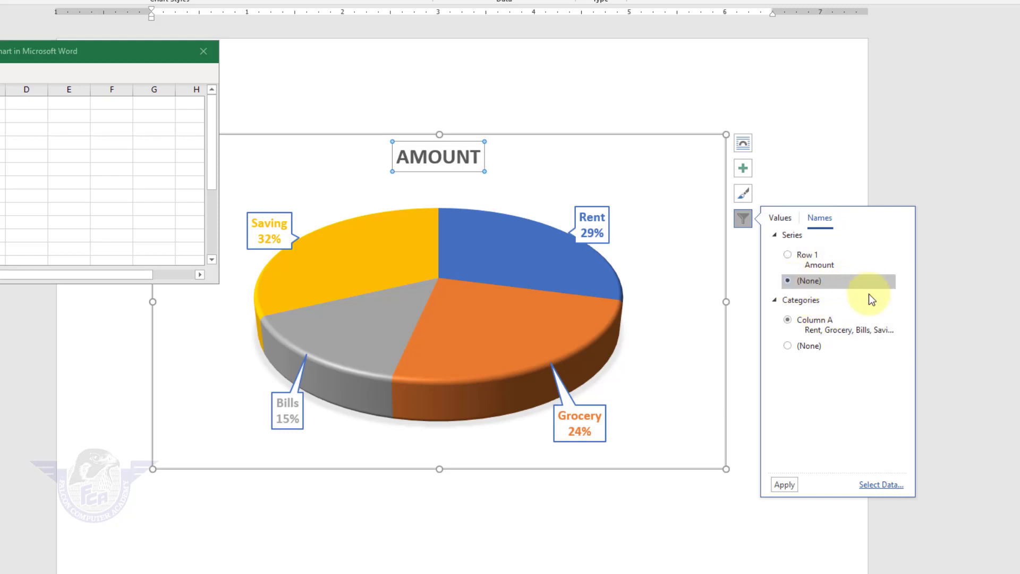
click(796, 484)
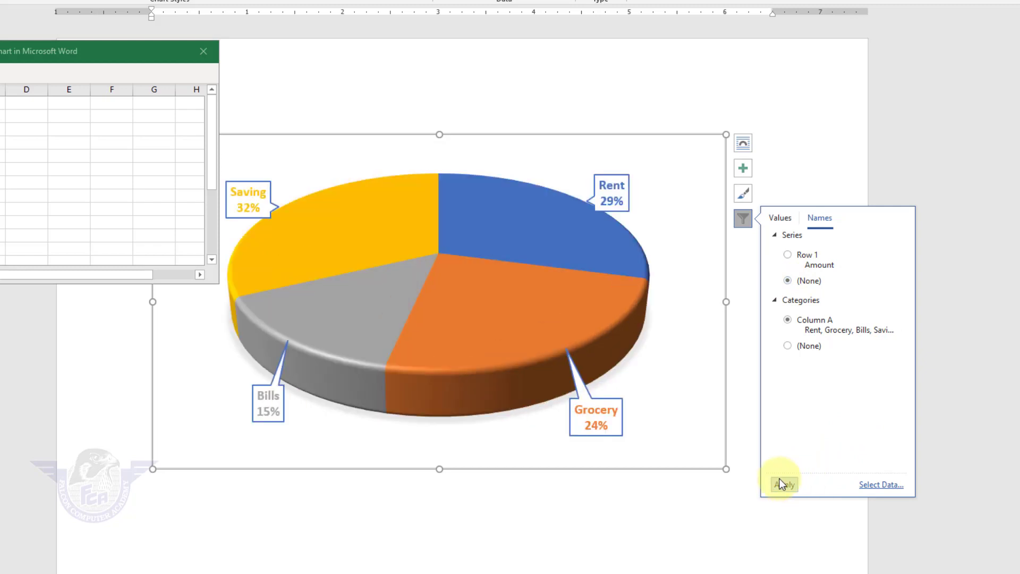
mouse_move(442, 187)
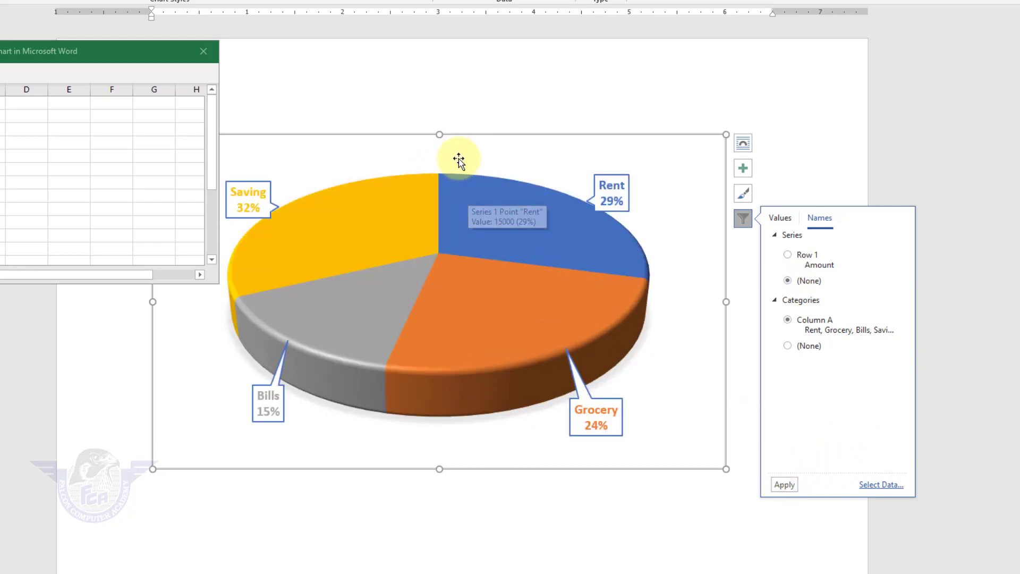
click(788, 254)
click(779, 487)
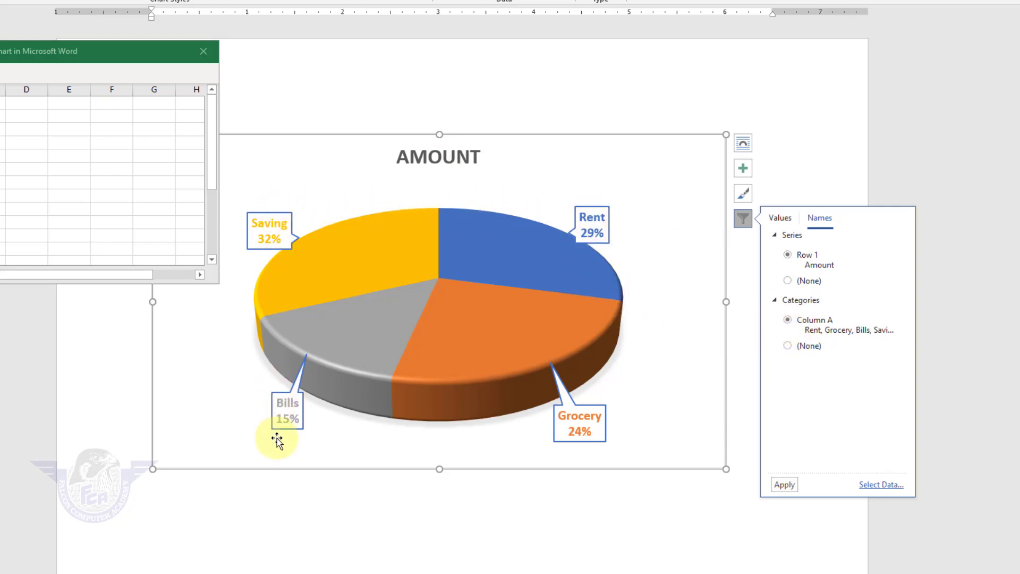
Step: Apply (None) as the chart's category names in the filters, restore them to Column A, and deselect the chart
click(788, 346)
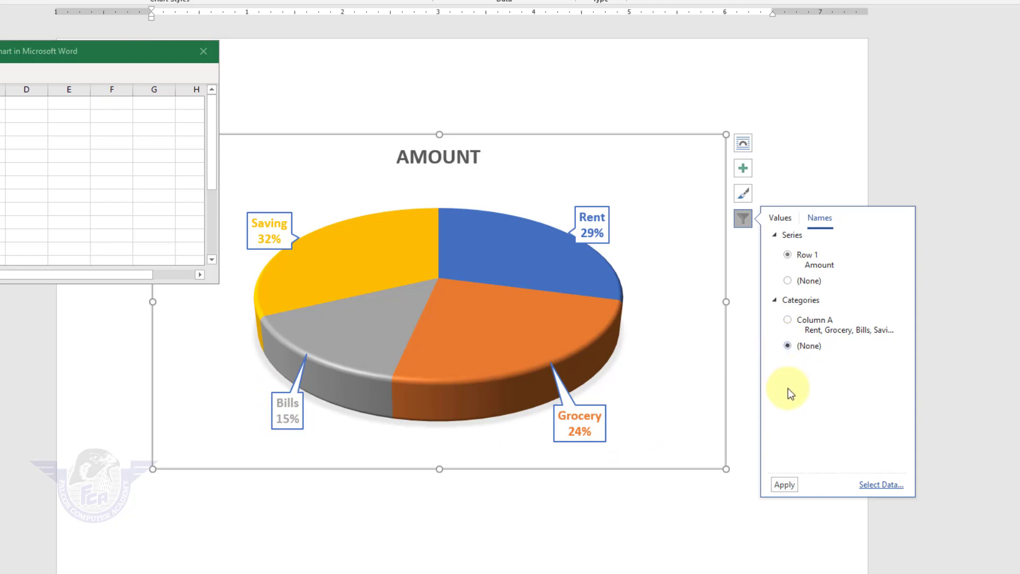
click(785, 484)
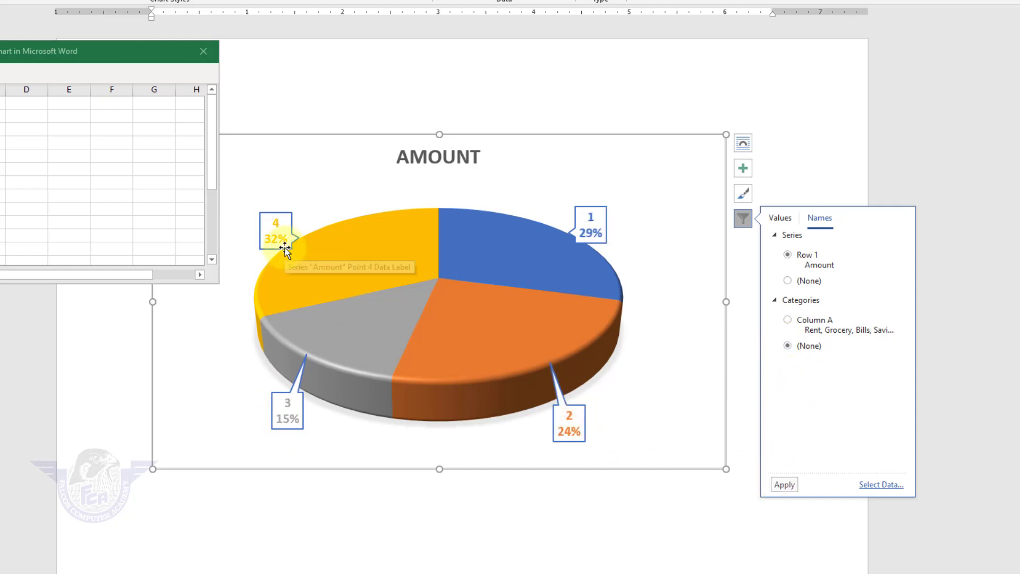
click(787, 320)
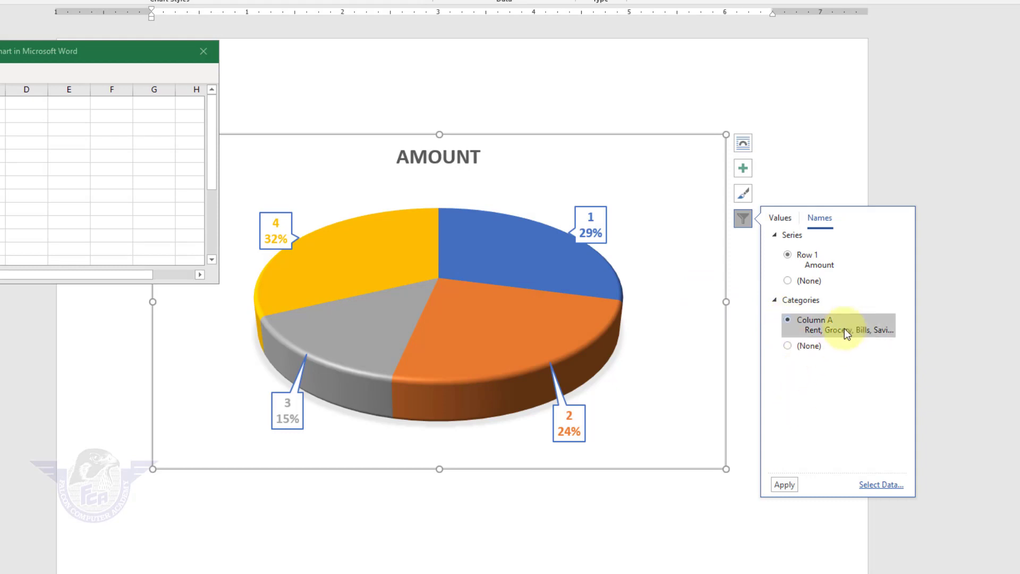
click(784, 485)
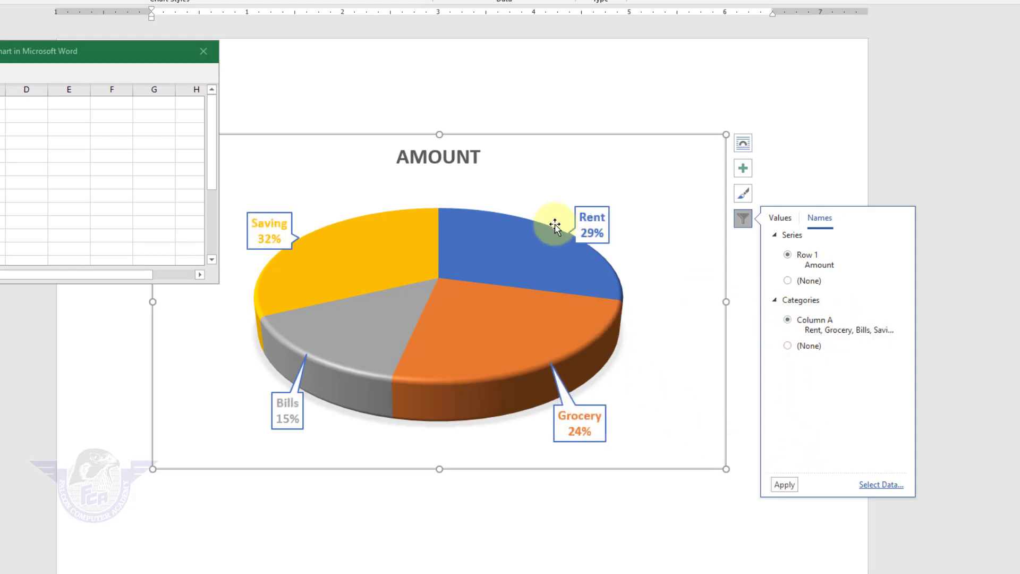
click(745, 260)
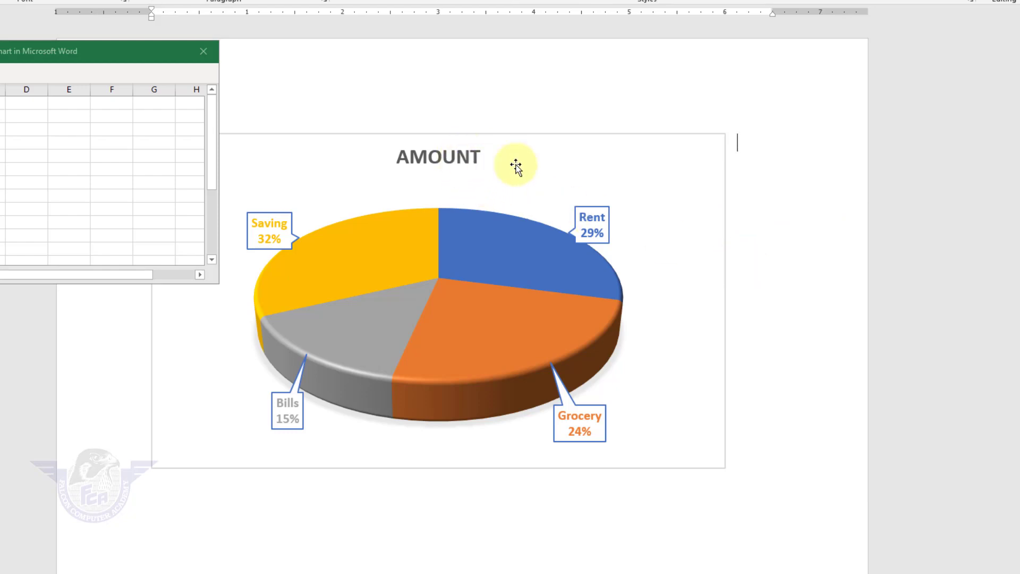
Step: Replace the chart title text with MONTHLY EXPENSES
click(450, 156)
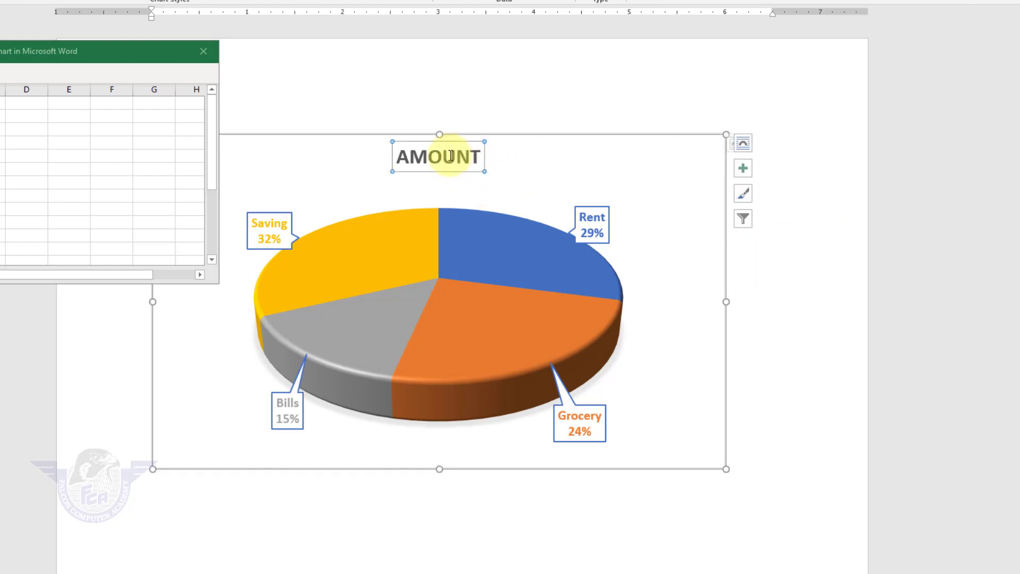
double_click(450, 156)
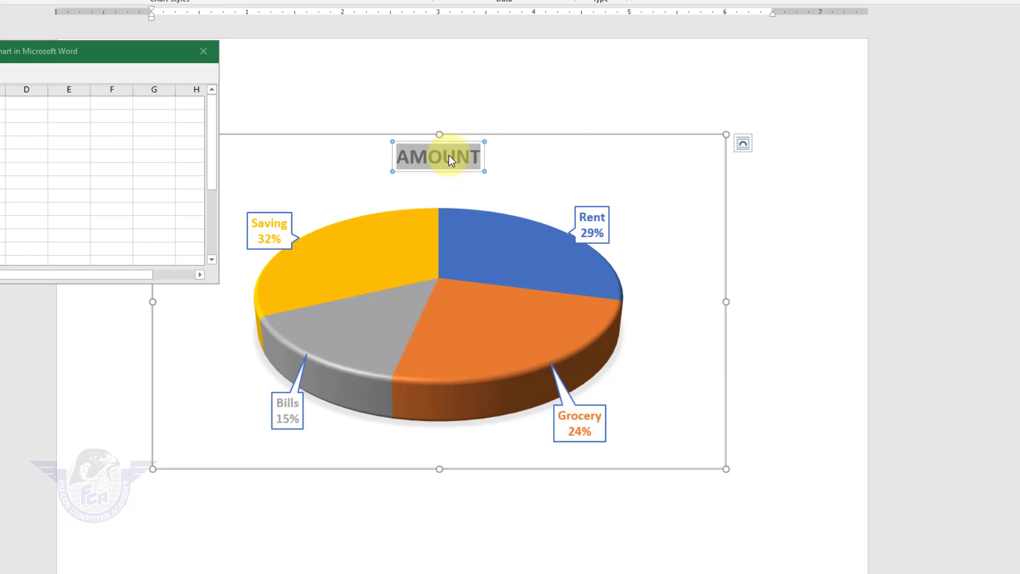
text(EX)
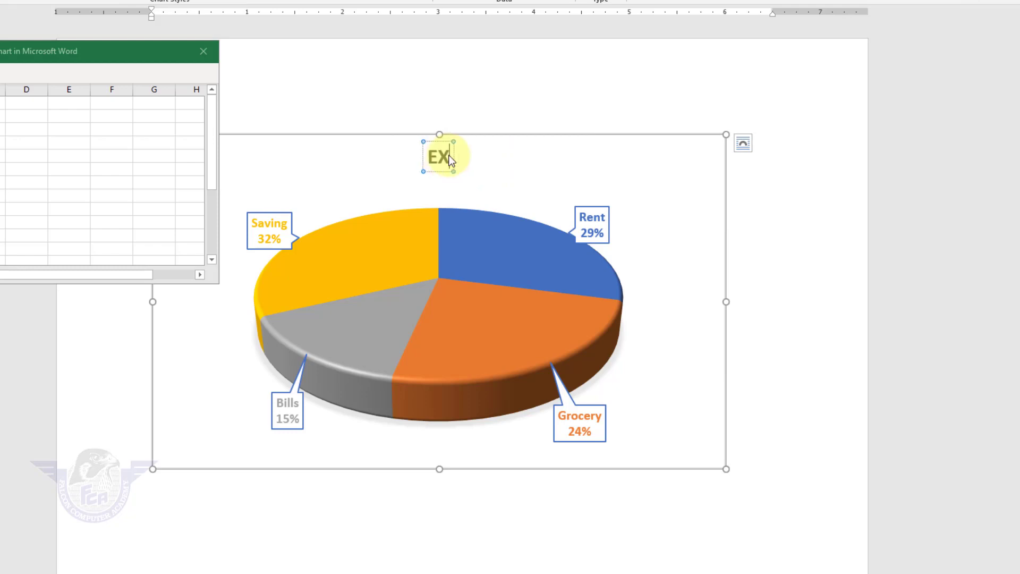
key(BackSpace)
key(BackSpace)
text(MONTHL)
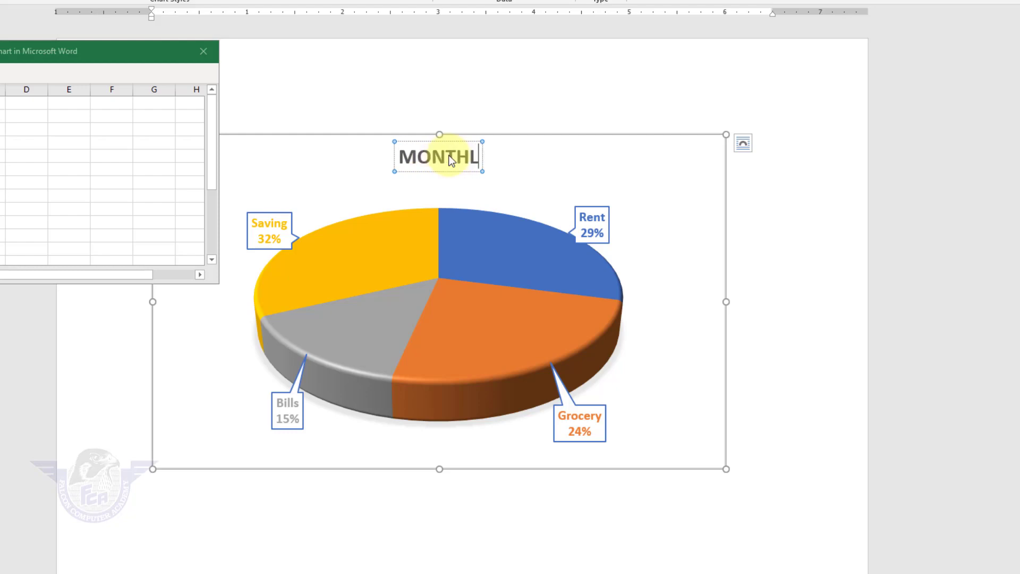
text(Y EXPE)
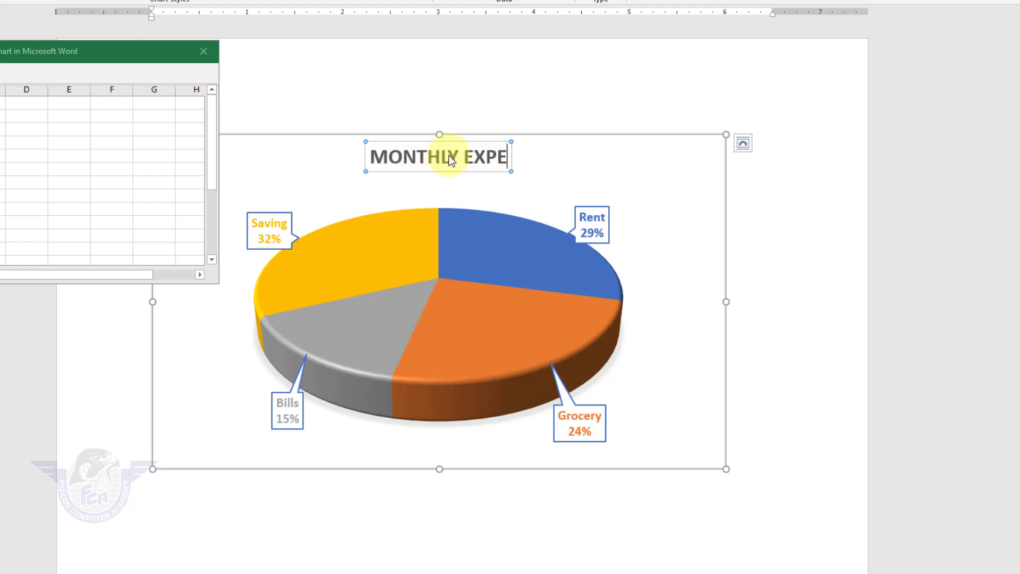
text(NSES)
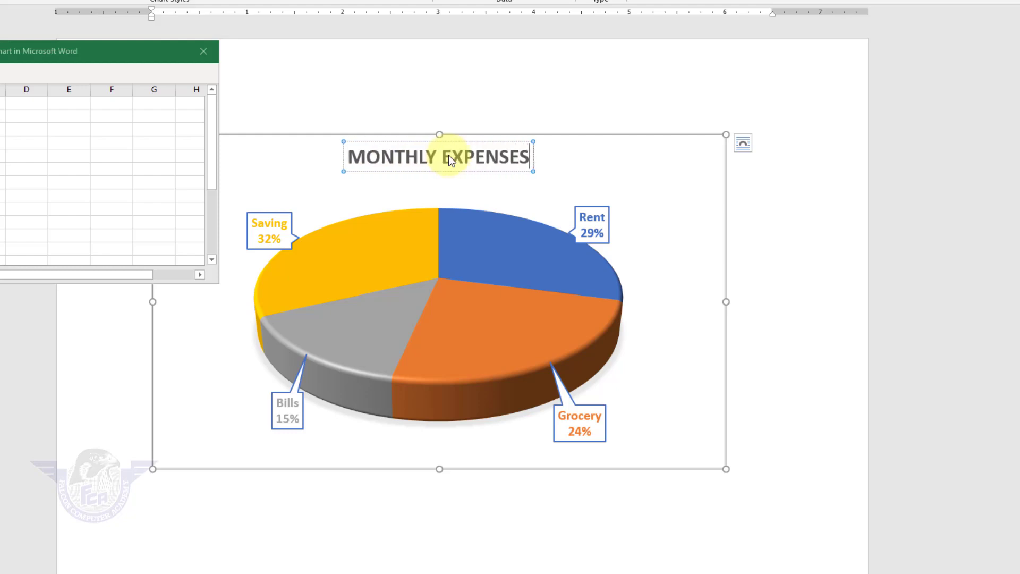
click(618, 135)
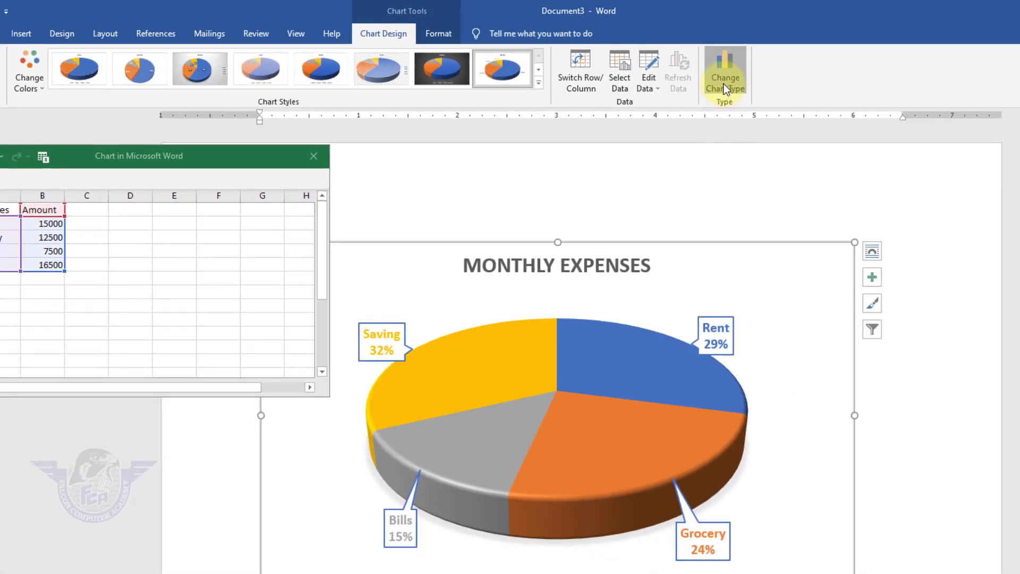
Step: Look at the chart types available for the pie chart and dismiss the dialog
click(726, 85)
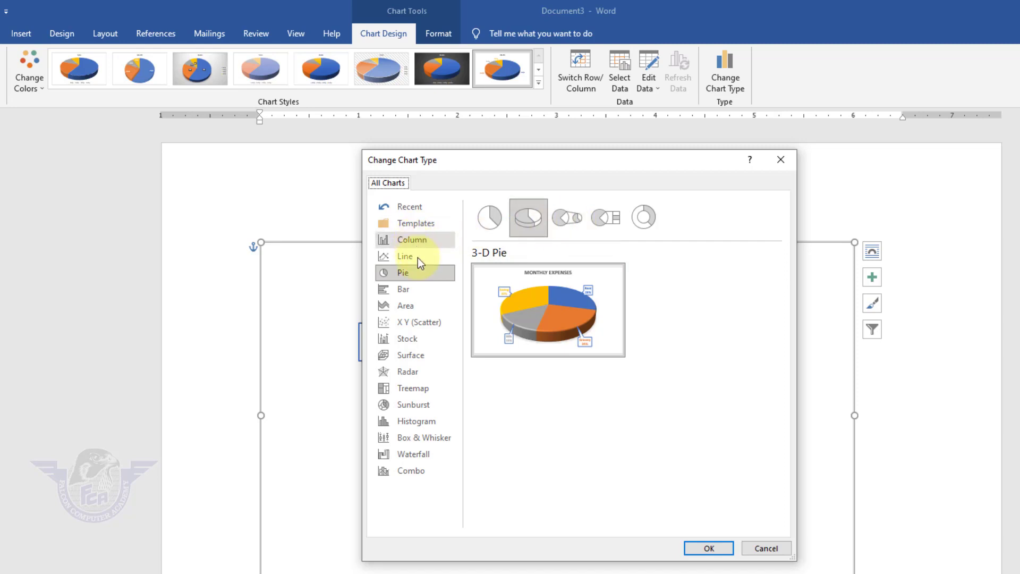
click(761, 550)
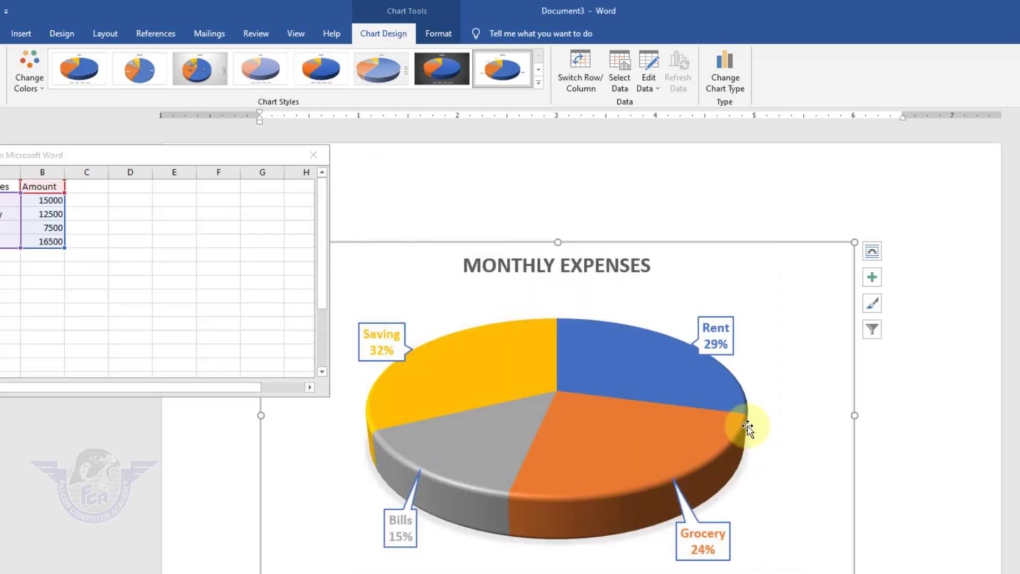
Step: Edit the chart data and set the Rent amount to 17500
click(653, 87)
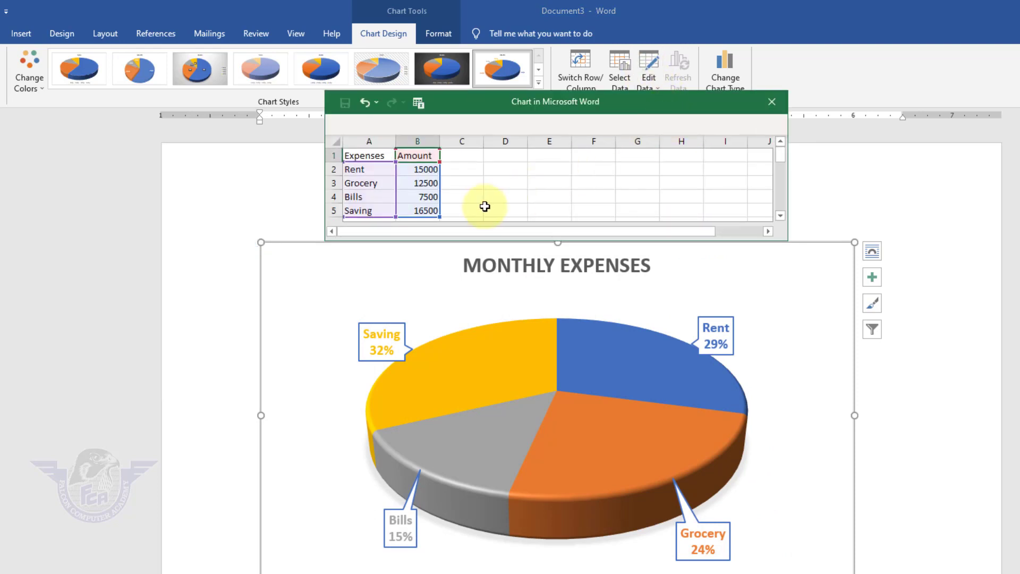
click(425, 170)
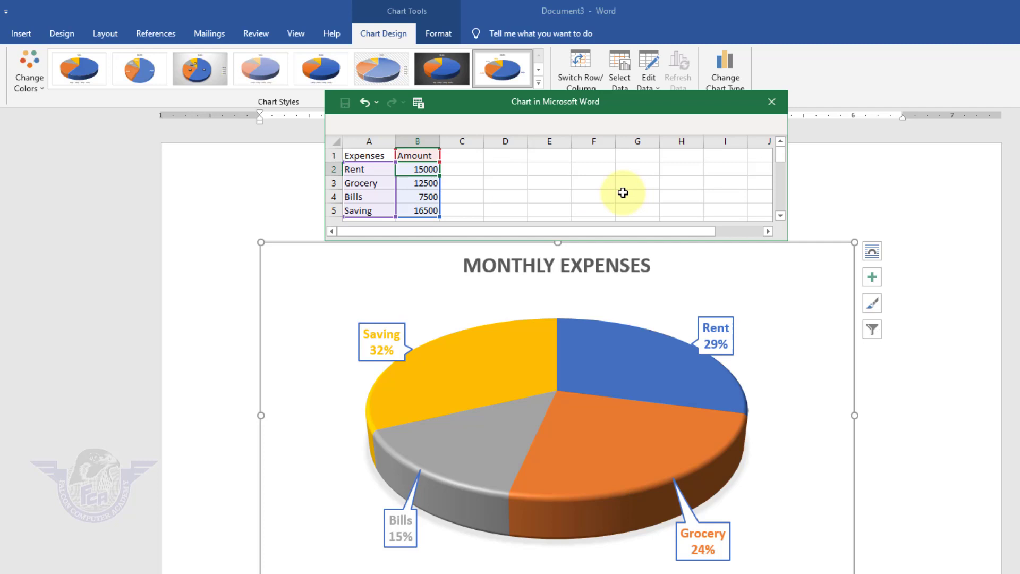
text(17)
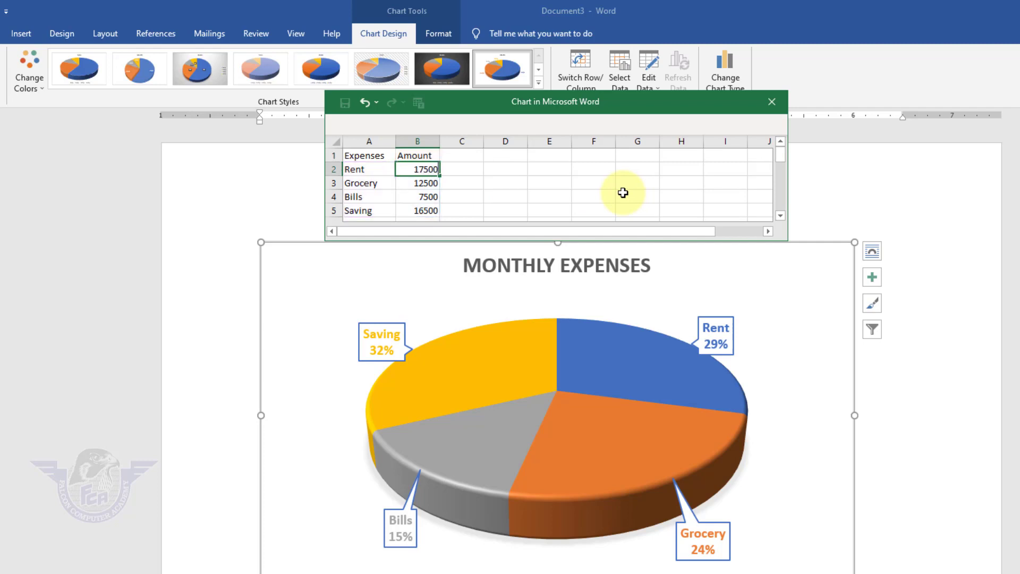
key(Return)
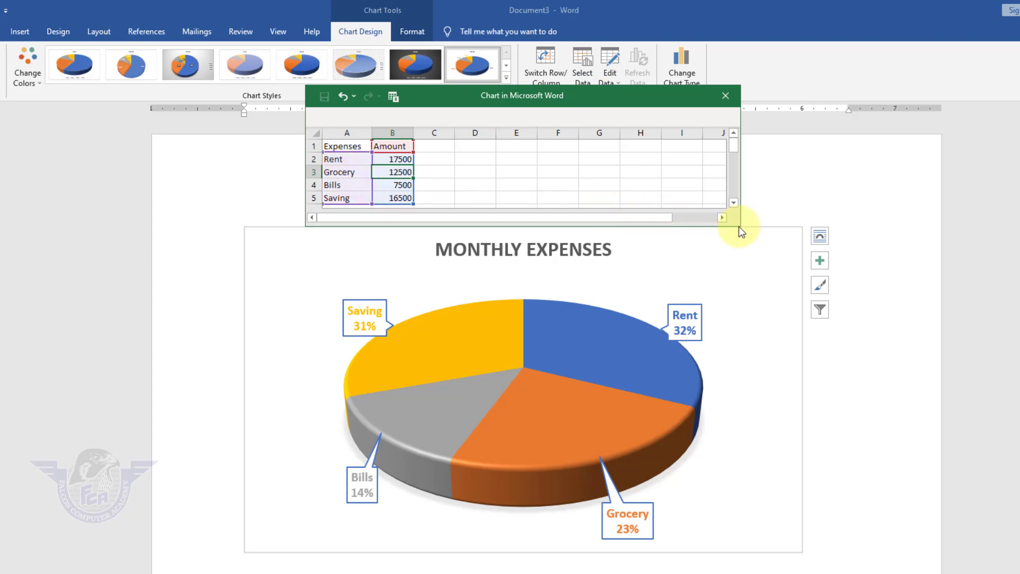
Step: Enlarge and reposition the chart data window, and add an Internet expense of 1500 in row 6
drag(741, 232, 663, 305)
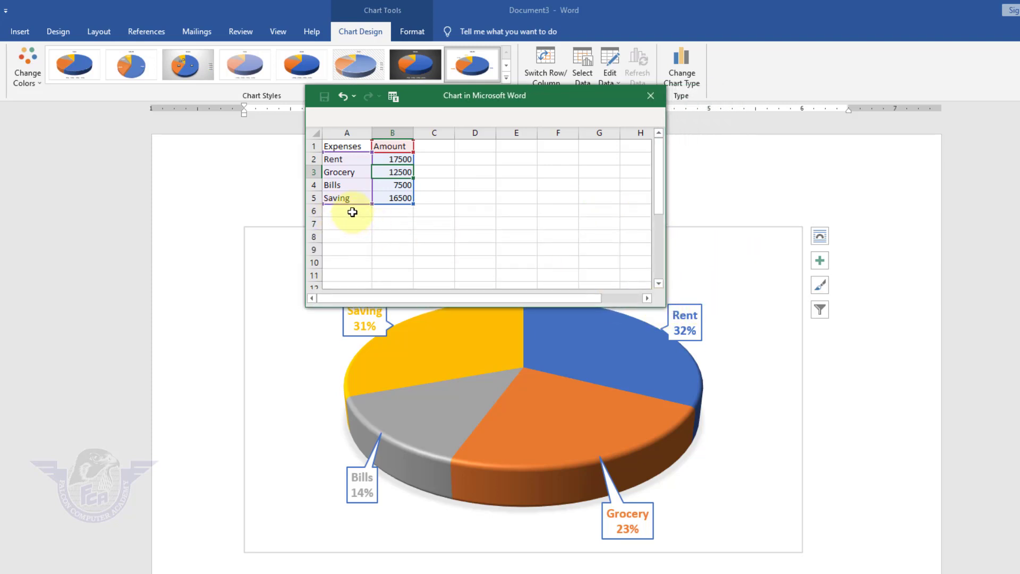
click(352, 212)
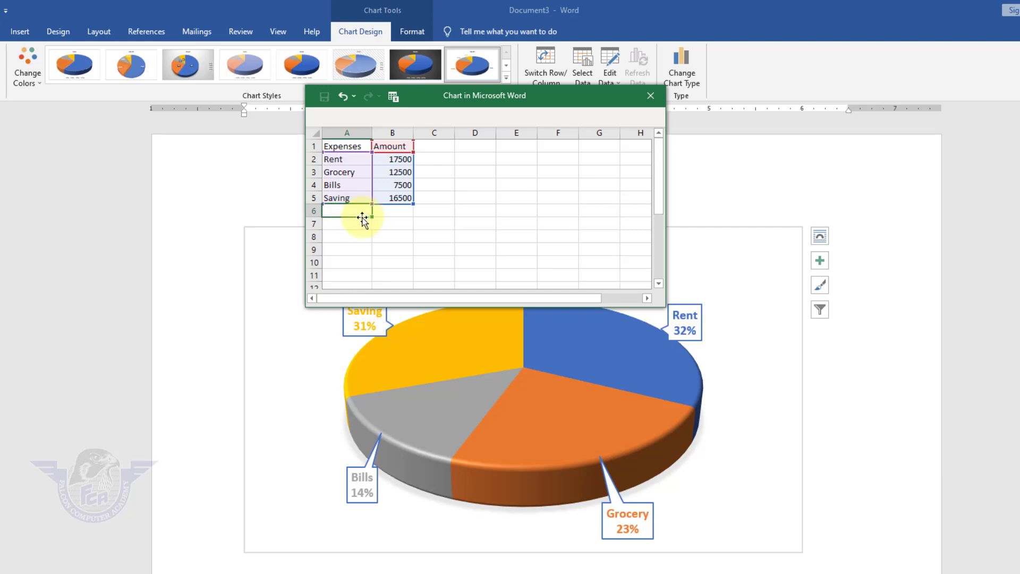
drag(486, 101, 287, 98)
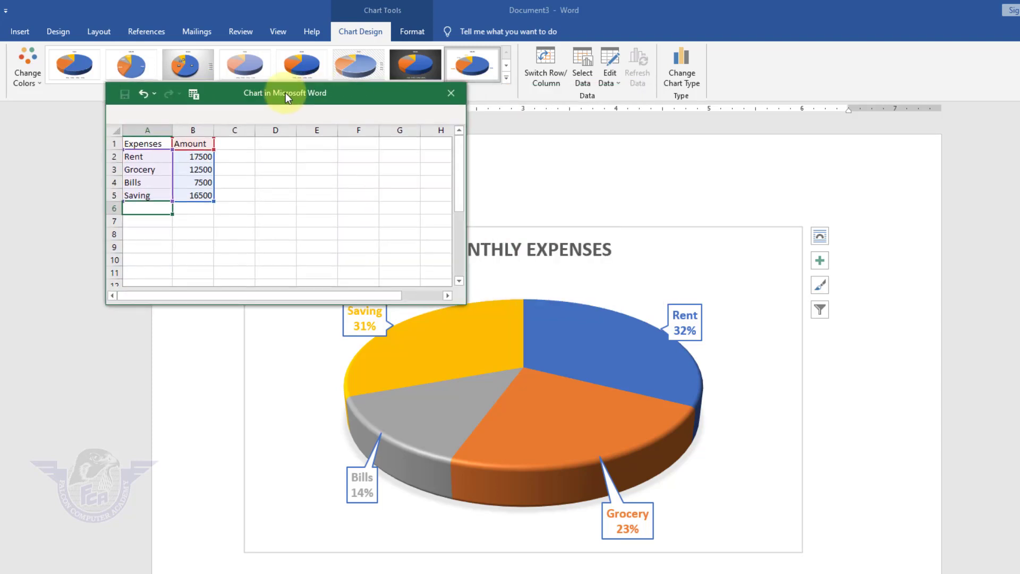
text(Internet)
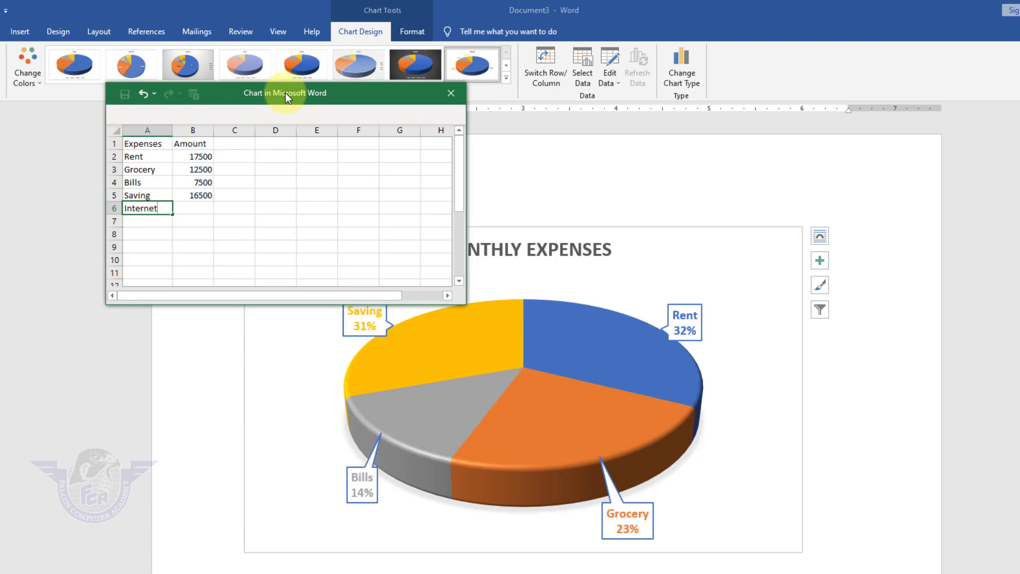
key(Tab)
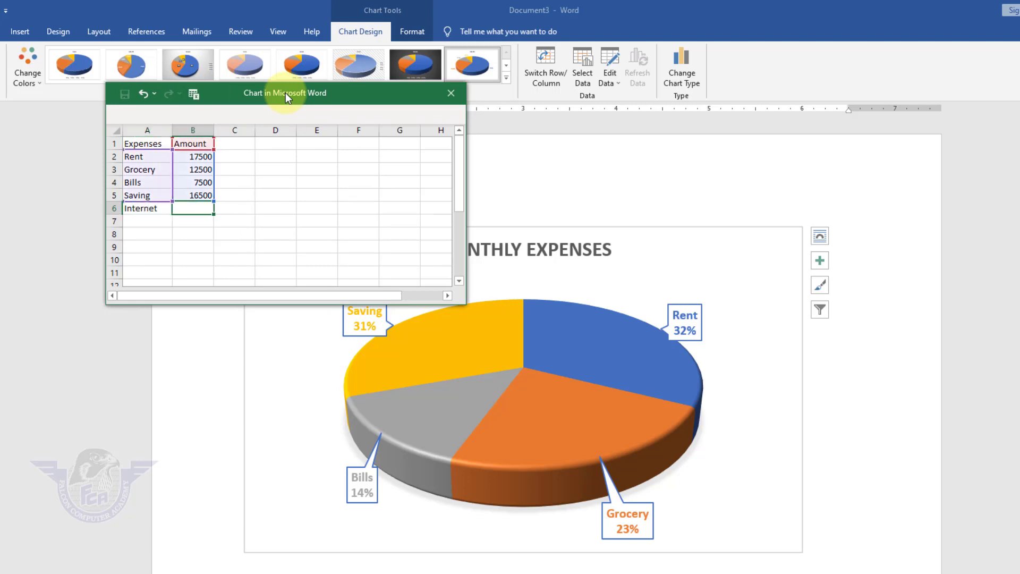
text(1500)
key(Return)
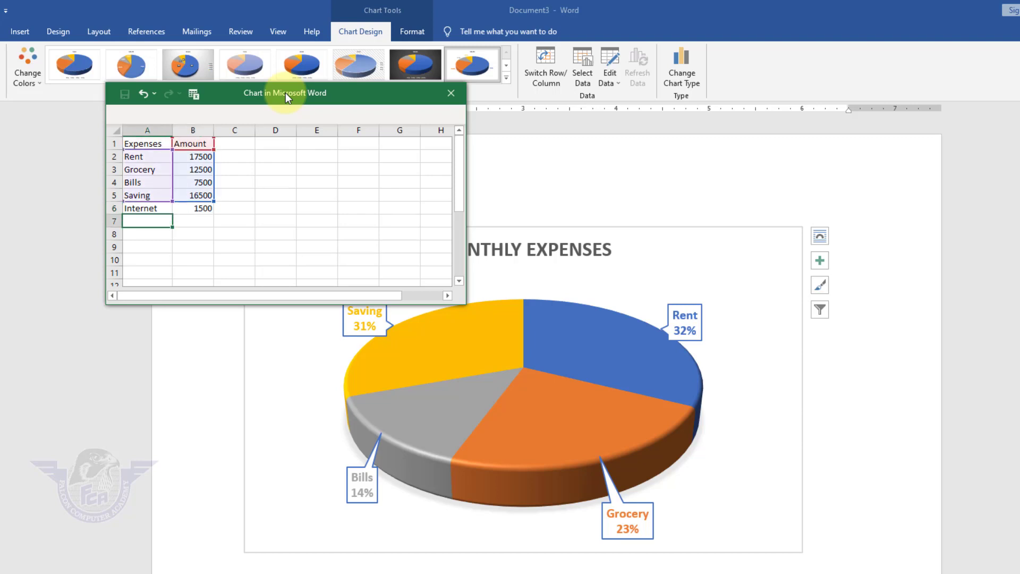
Step: Extend the chart's source data range to A1:B6 so that it includes the Internet row
drag(264, 87, 167, 94)
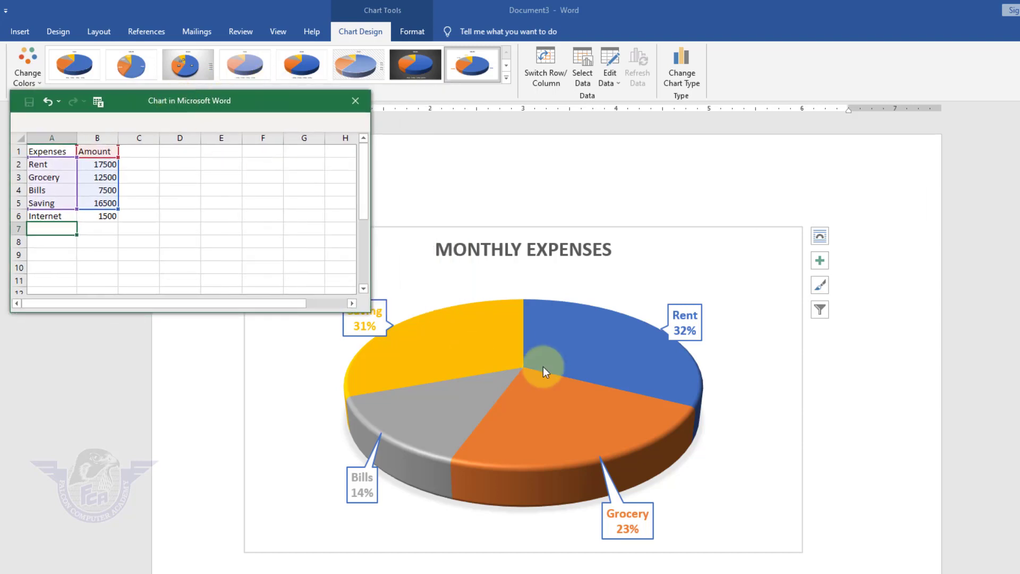
click(585, 71)
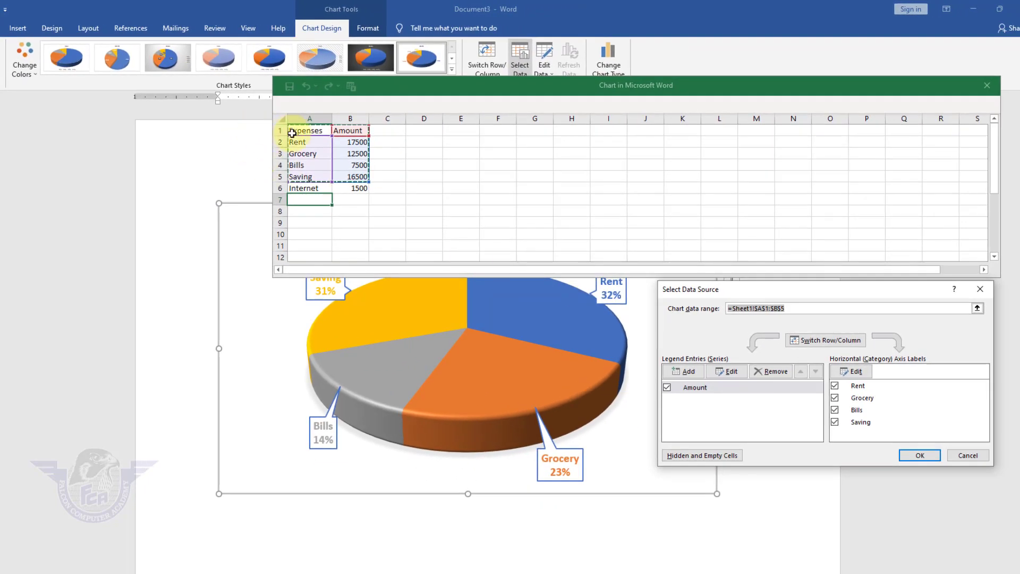
drag(294, 132, 351, 192)
click(918, 455)
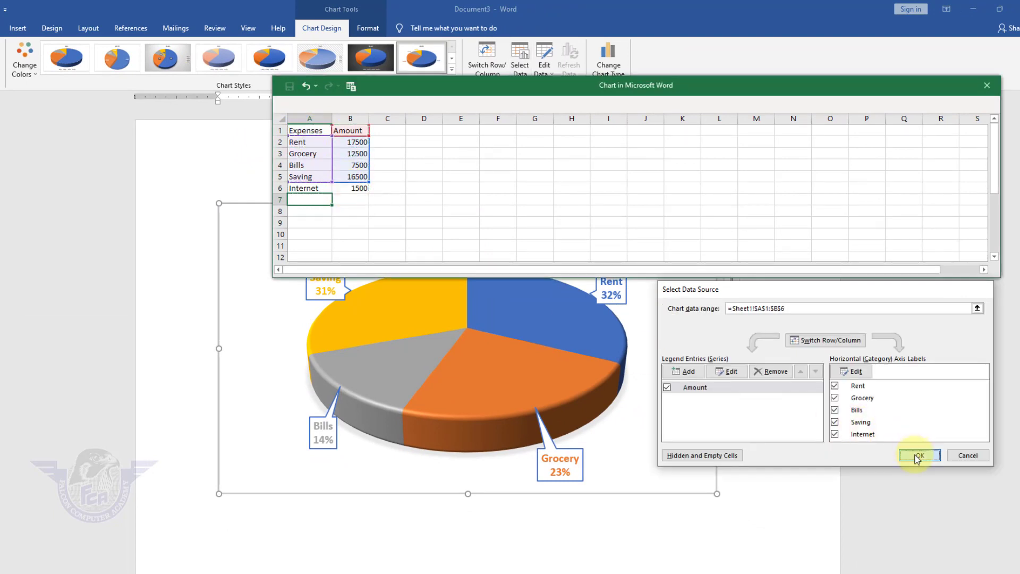
Step: Shrink the chart data window to its few filled columns and place it beside the chart, clear of the pie
drag(617, 90, 385, 431)
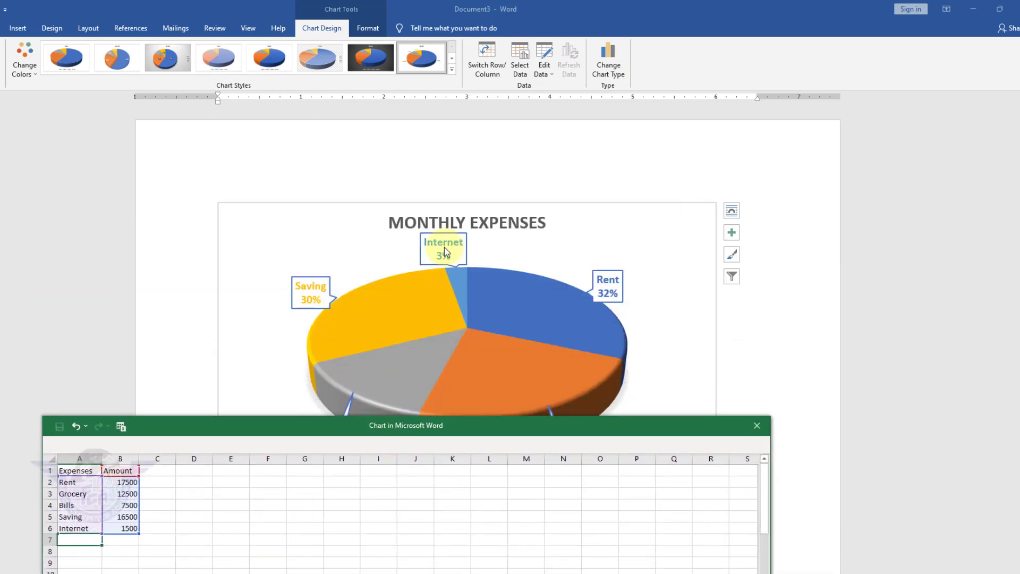
drag(451, 426, 438, 213)
drag(758, 399, 205, 368)
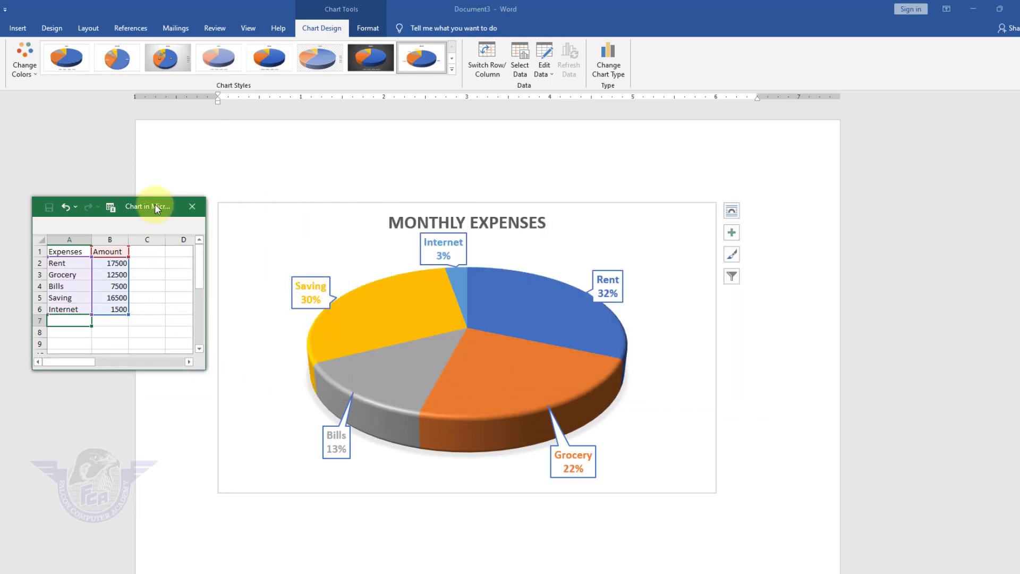
drag(155, 202, 154, 161)
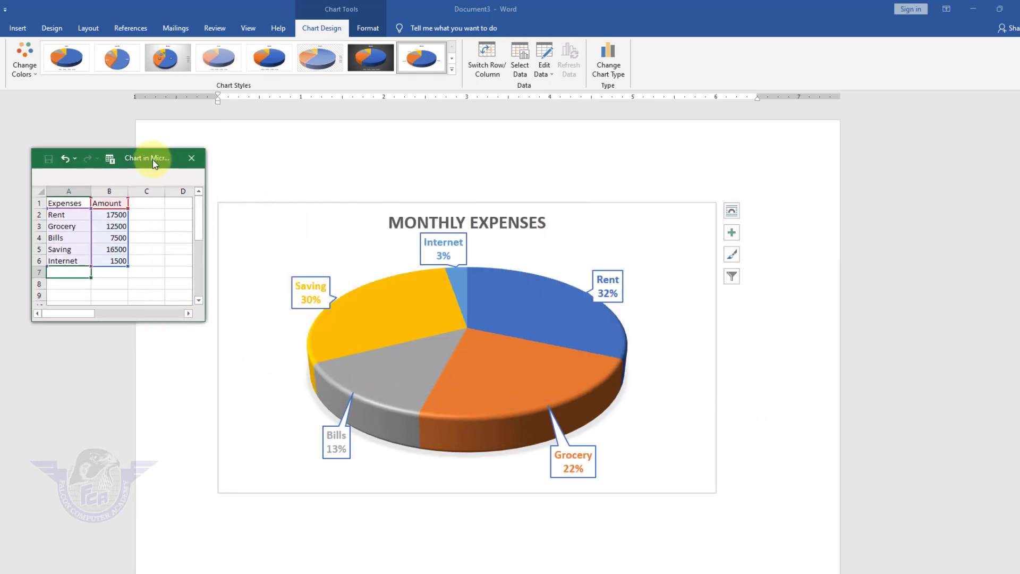
Step: Preview the styles in the expanded chart style gallery, including Style 5, and close it without applying one
click(453, 71)
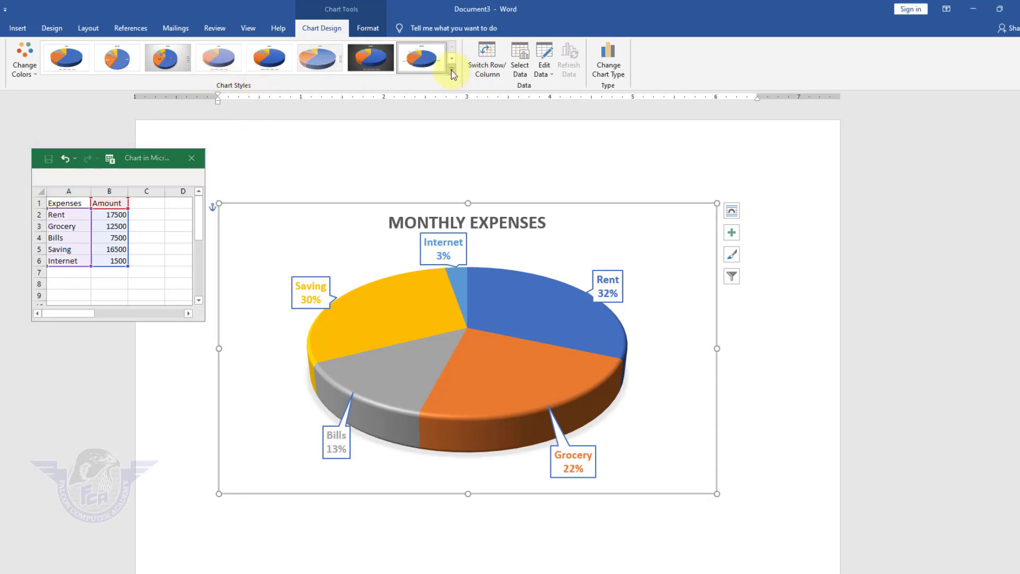
click(452, 72)
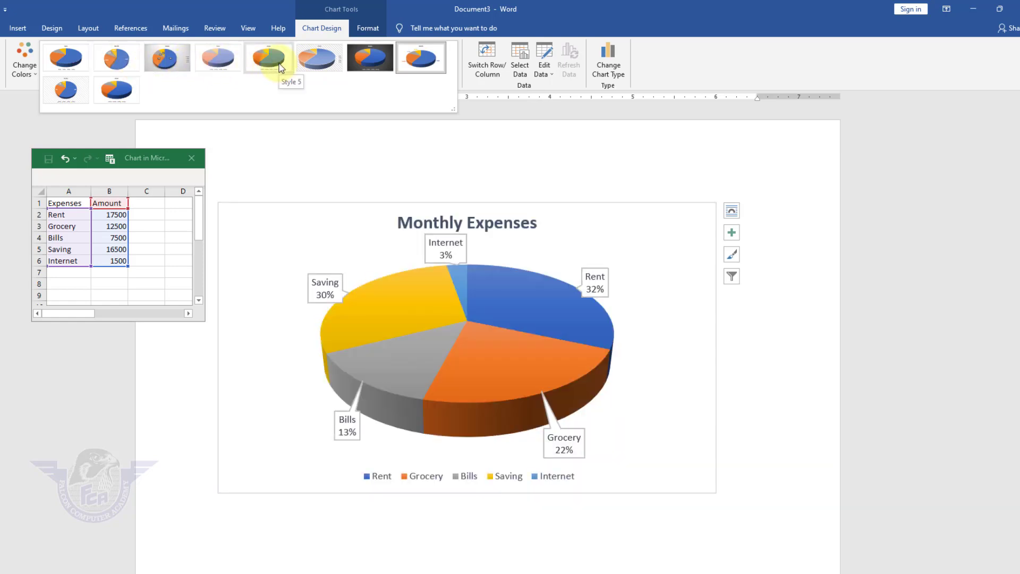
click(490, 118)
Step: Apply Colorful Palette 1 as the chart's colour scheme
click(30, 72)
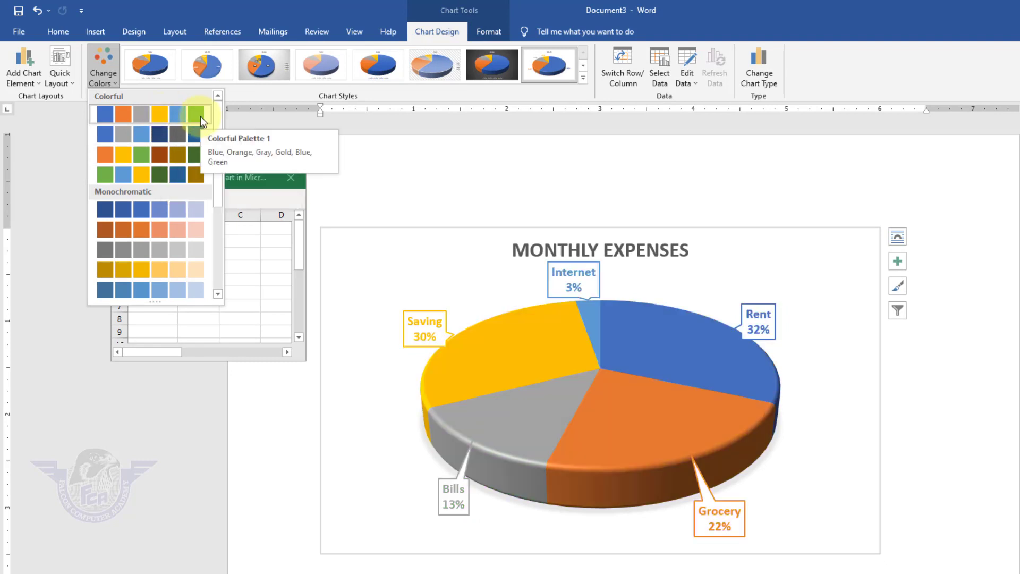
click(200, 116)
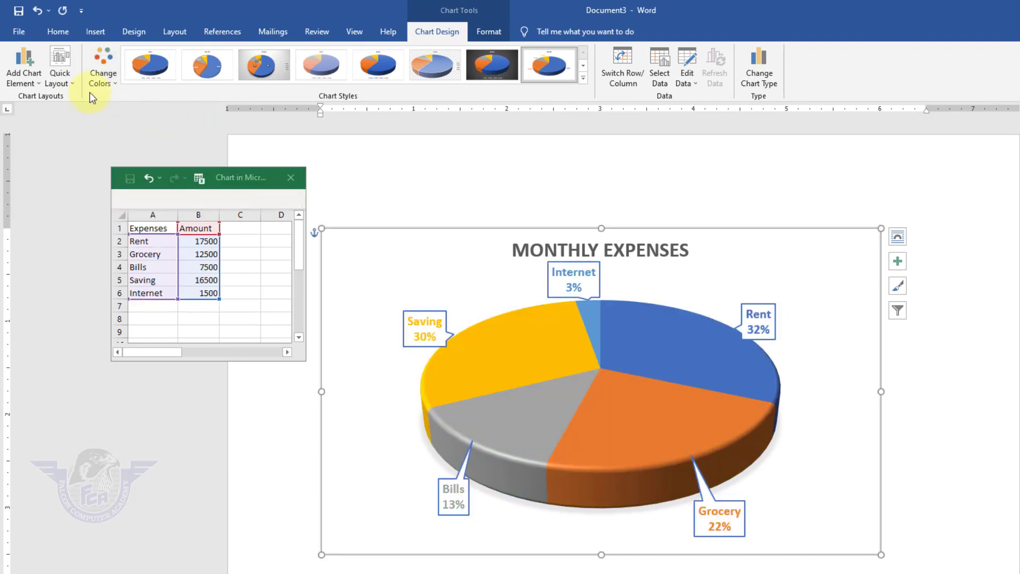
Step: Apply the first quick layout to the pie chart and set its data labels to Data Callout
click(61, 80)
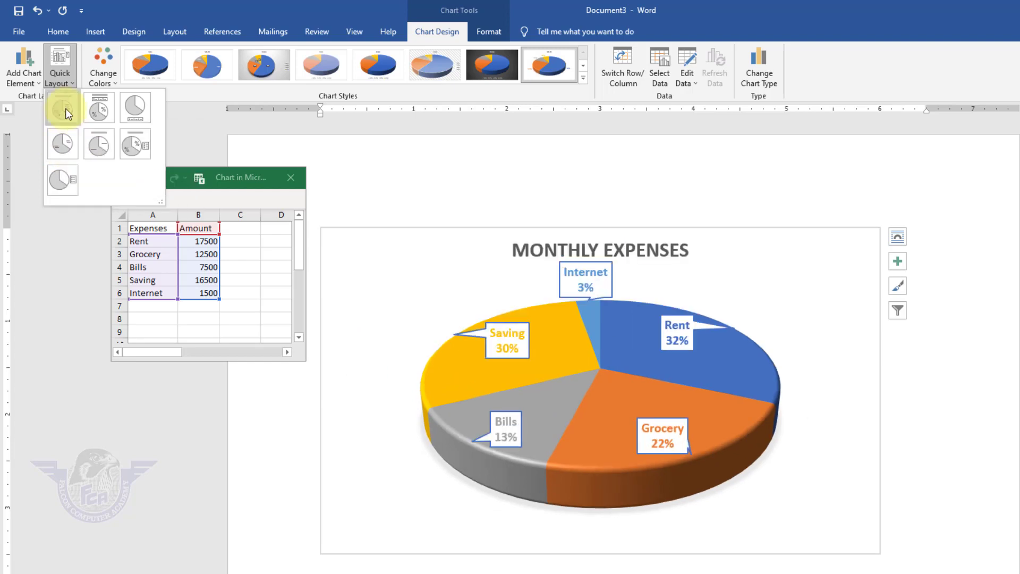
click(64, 108)
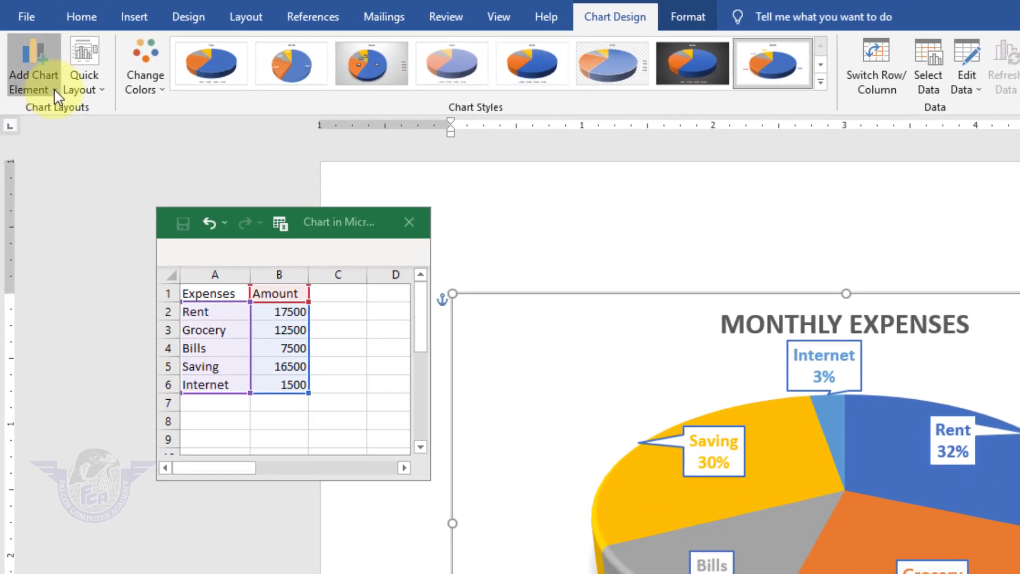
click(37, 109)
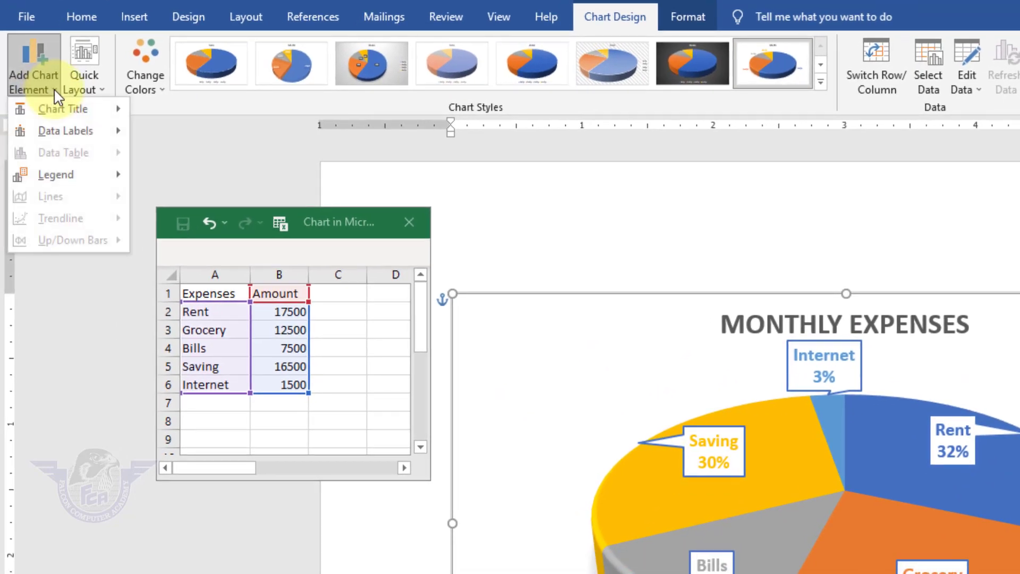
mouse_move(47, 132)
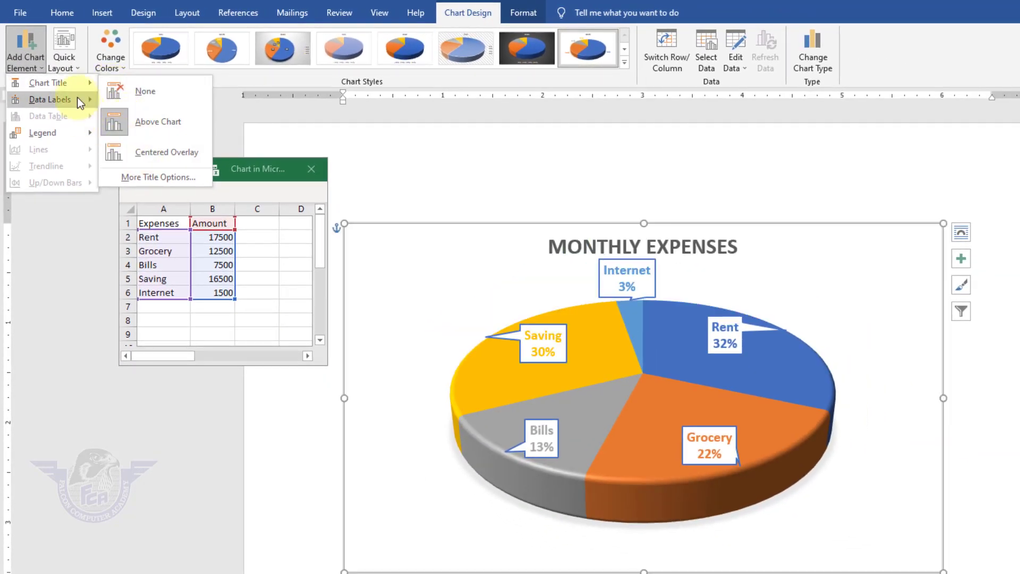
mouse_move(81, 97)
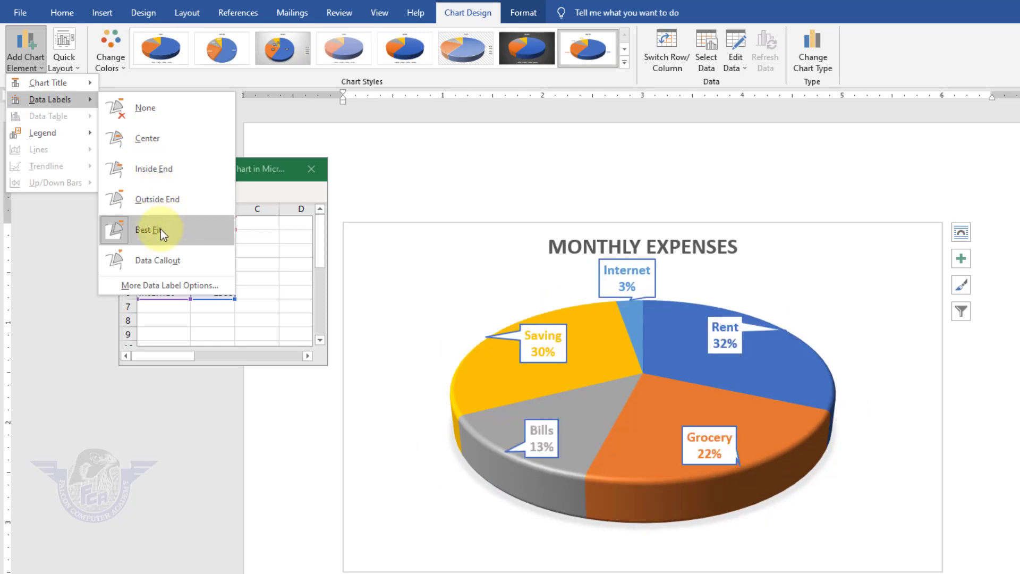
click(166, 260)
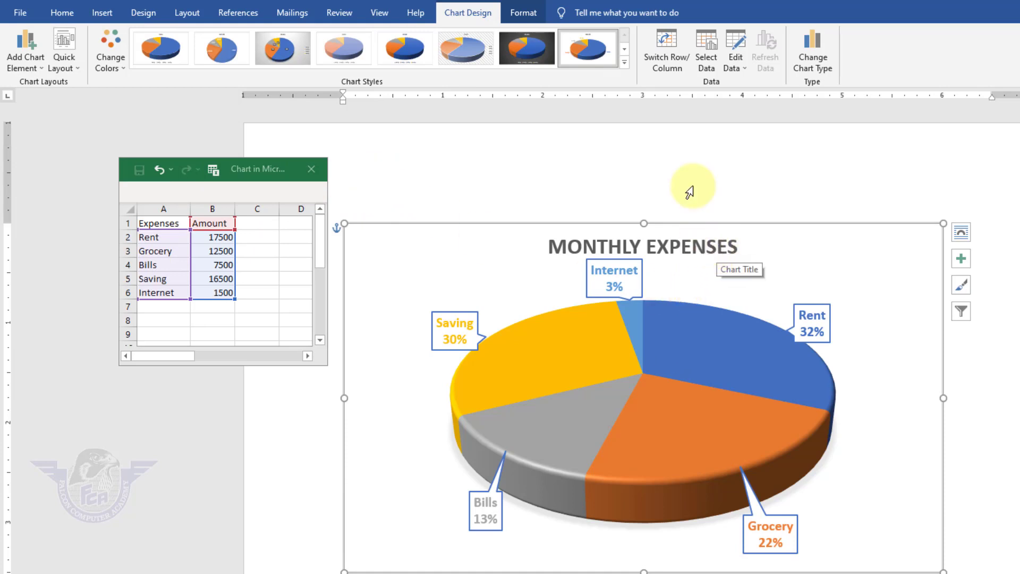
Step: Fill only the Saving slice of the pie with a lighter gold theme colour
click(527, 12)
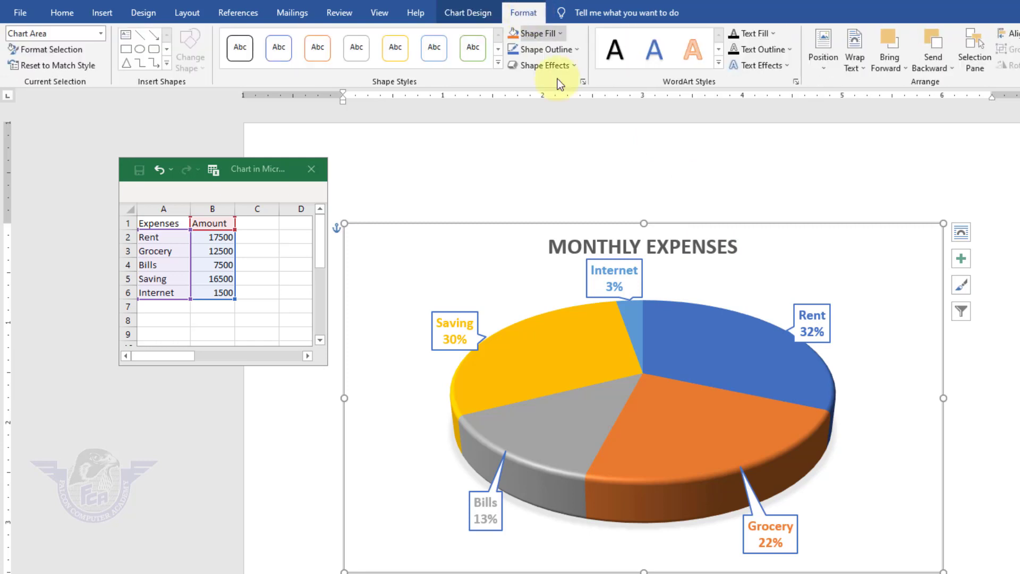
click(567, 342)
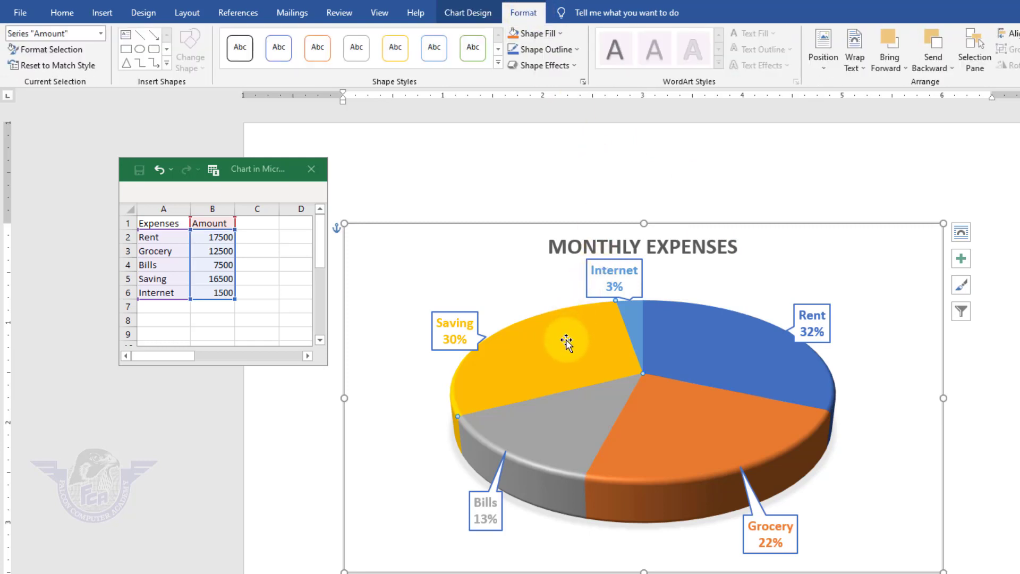
click(557, 33)
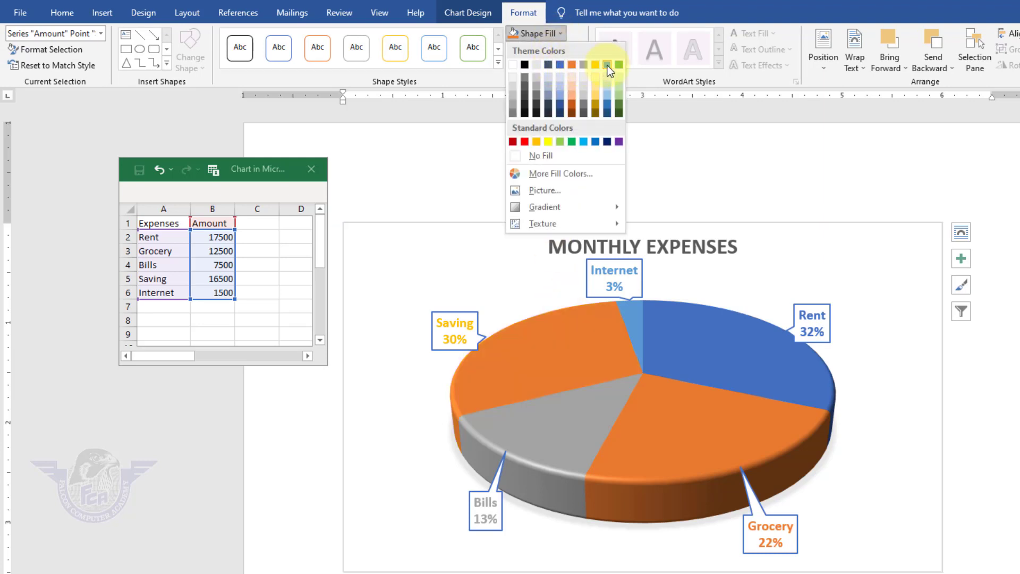
click(596, 97)
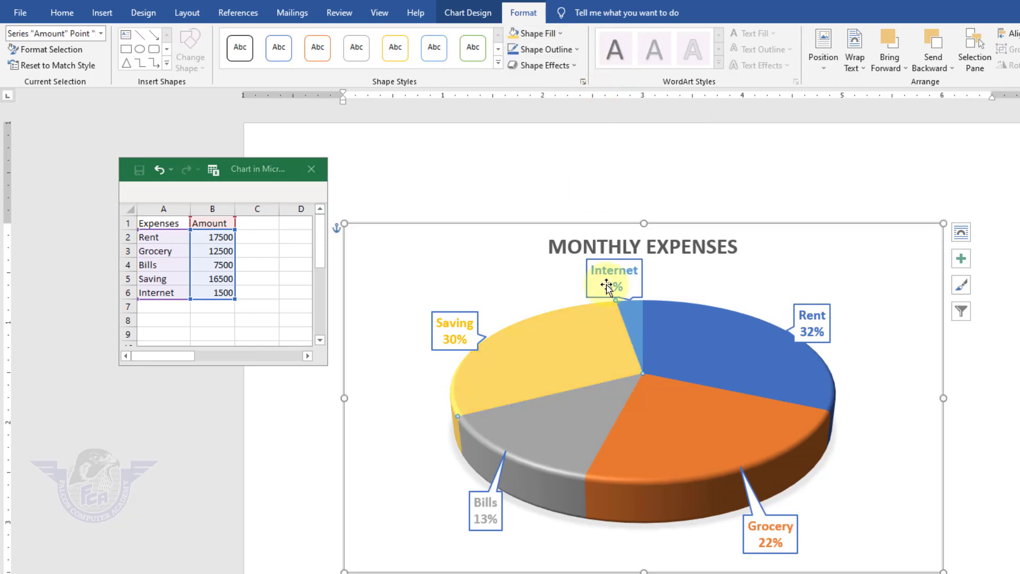
Step: Try a bevel shape effect on the Grocery slice and fill the Rent slice with dark blue
click(585, 444)
click(668, 450)
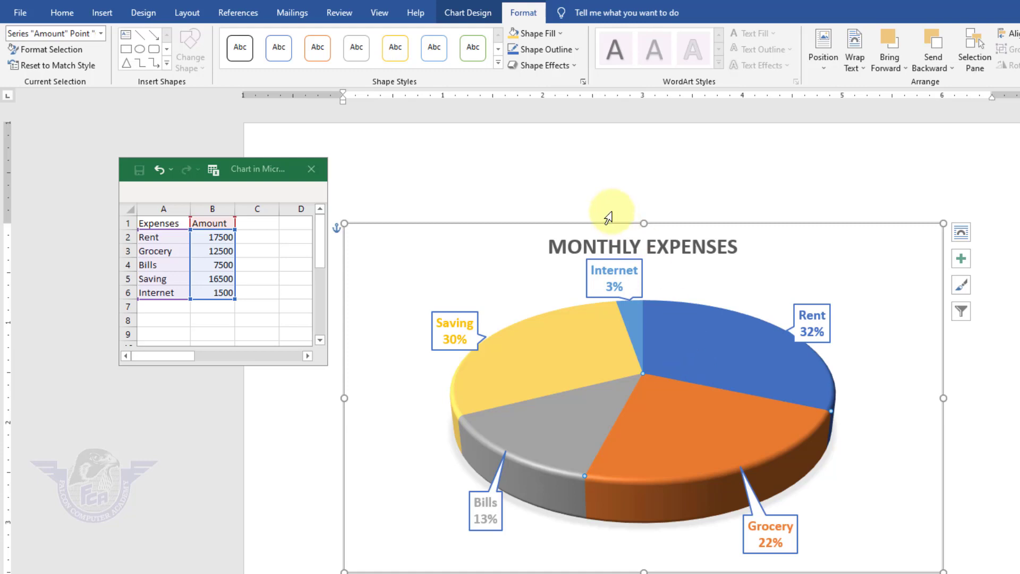
click(572, 68)
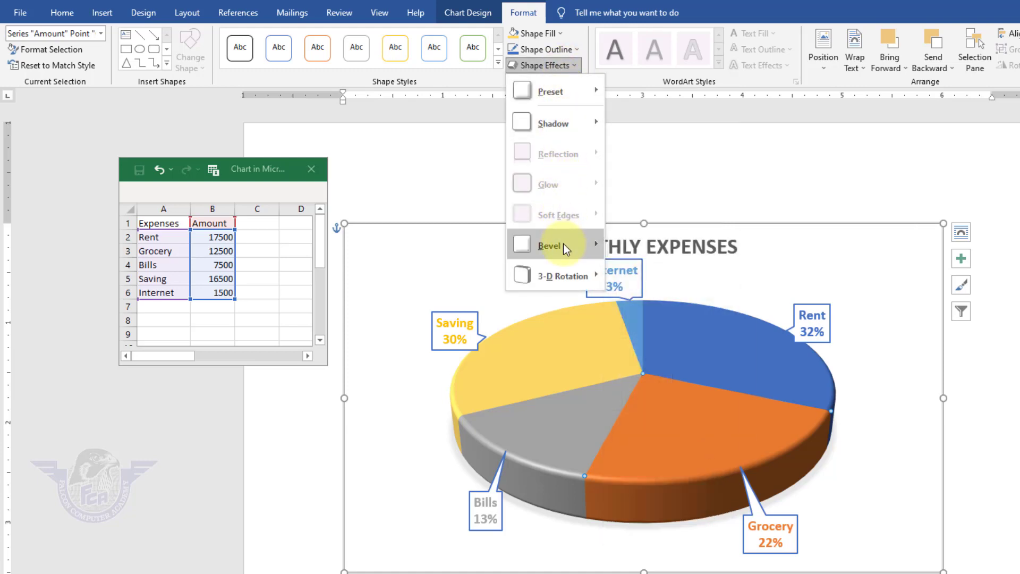
mouse_move(563, 244)
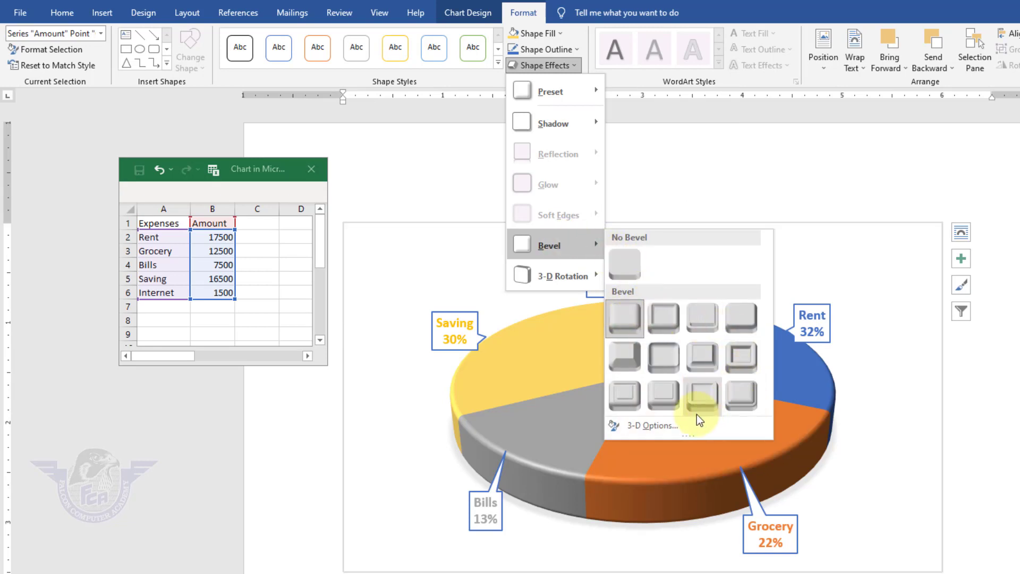
click(629, 393)
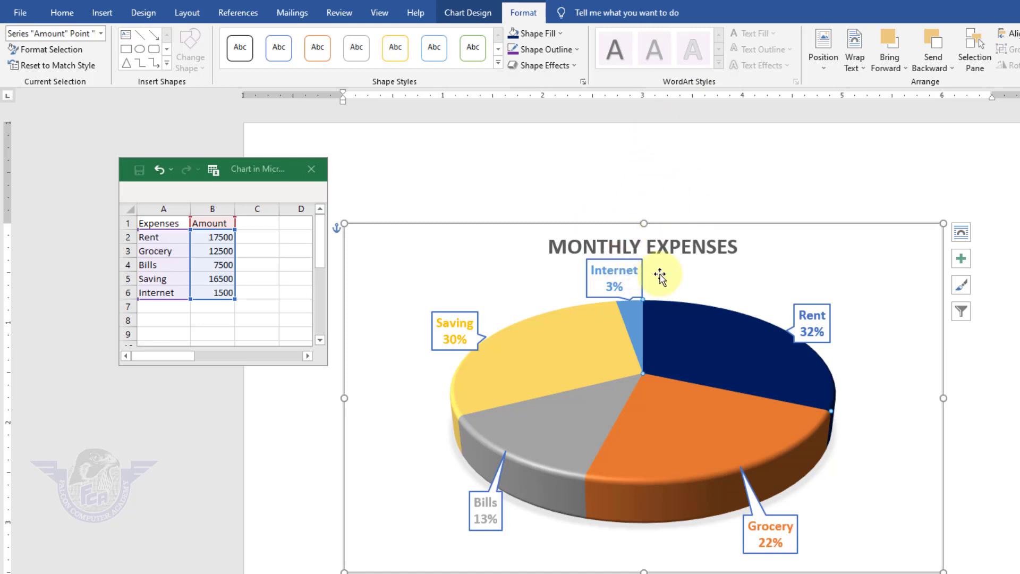
Step: Apply the first, black WordArt style to the chart title and view the text fill colours without choosing one
click(669, 242)
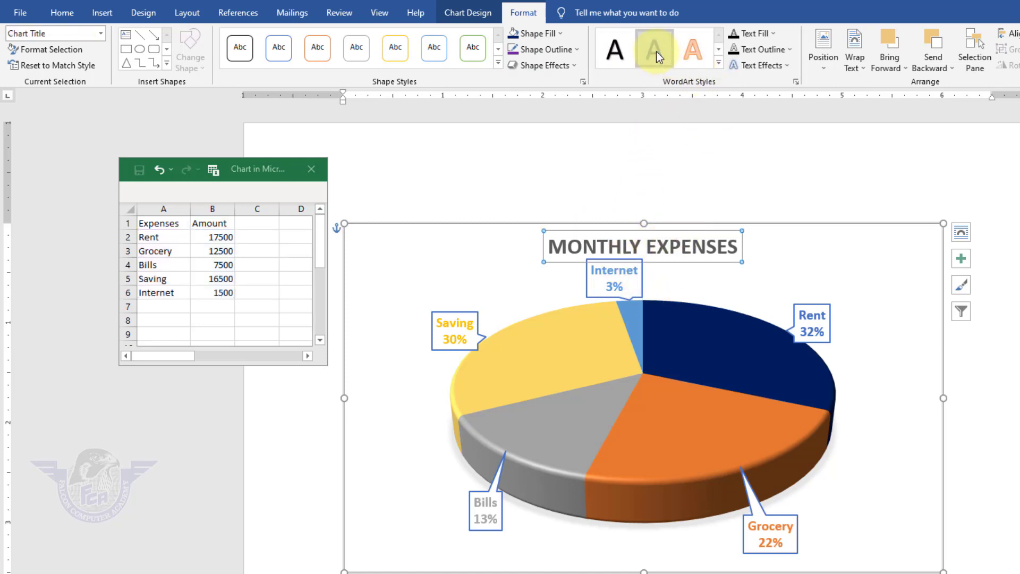
click(617, 50)
click(766, 34)
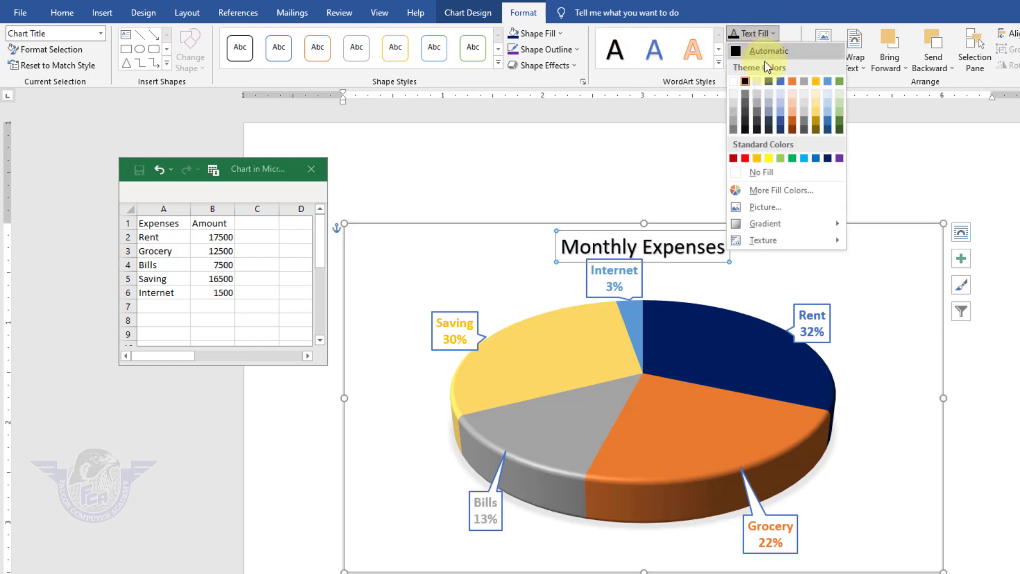
key(Escape)
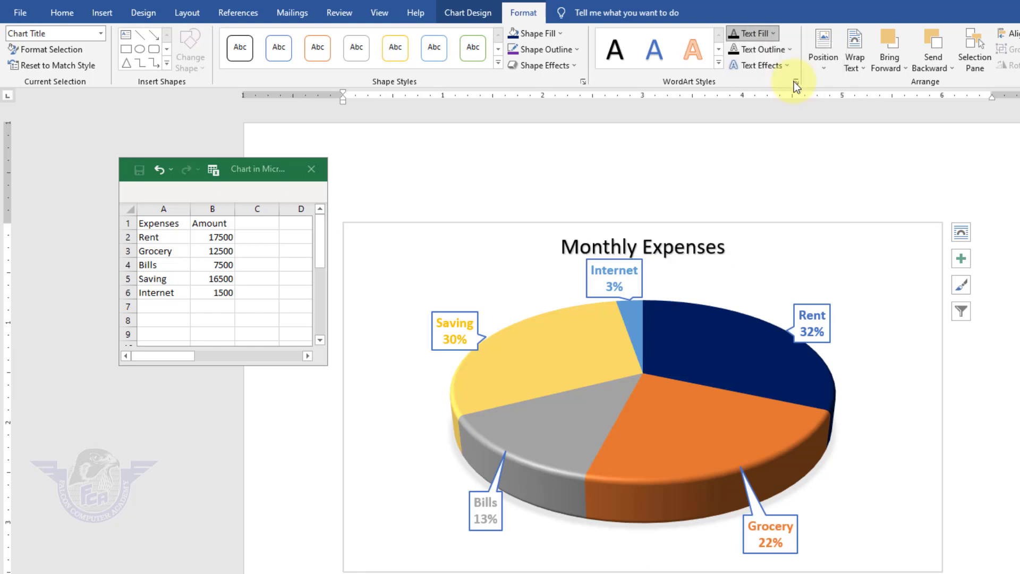